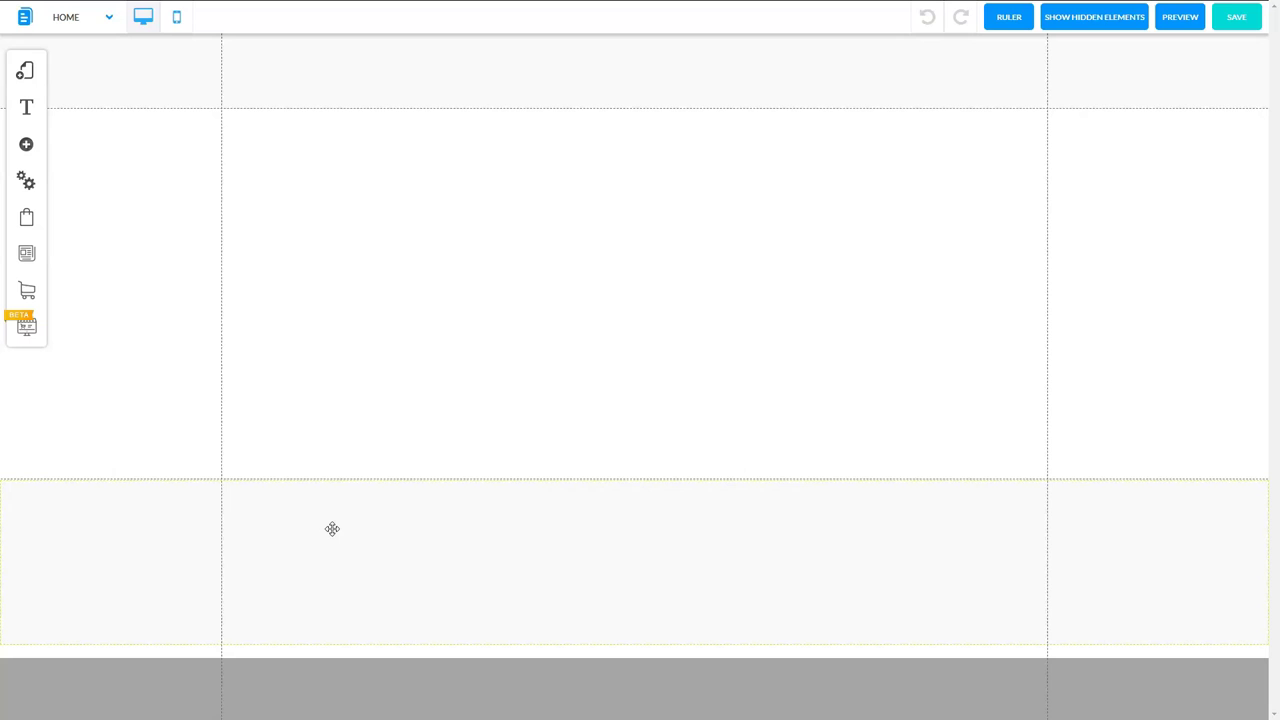
# - Add the Classic Standard (Dark Blue) banner to the page
pyautogui.click(327, 381)
pyautogui.click(848, 550)
pyautogui.click(26, 146)
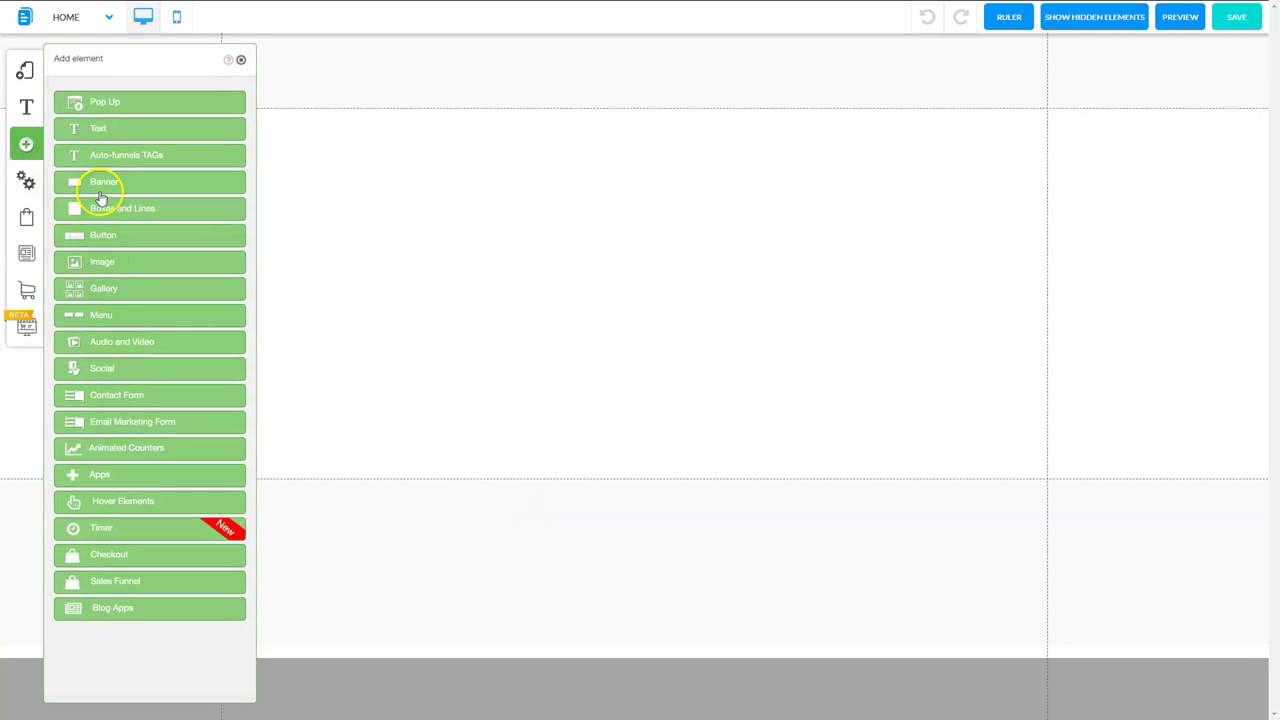
pyautogui.click(101, 185)
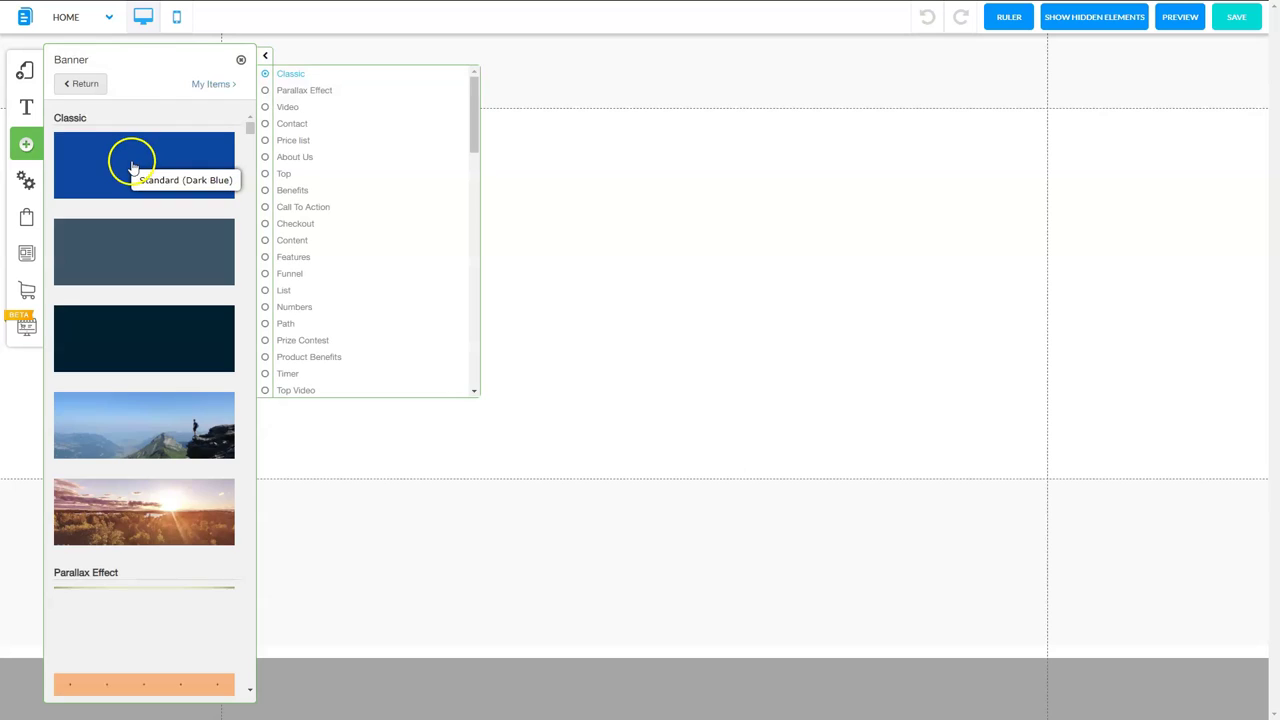
pyautogui.click(133, 165)
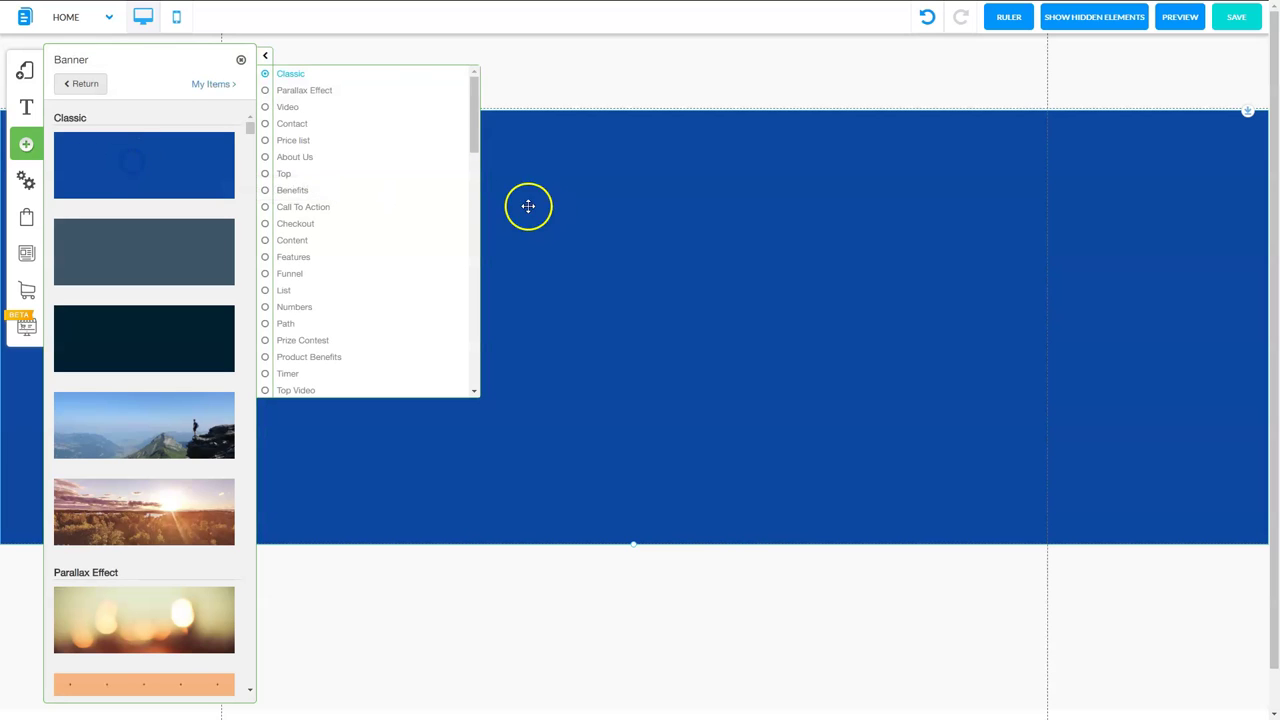
pyautogui.click(240, 59)
# - Set the new banner's background color to white and position it directly beneath the header area
pyautogui.click(608, 257)
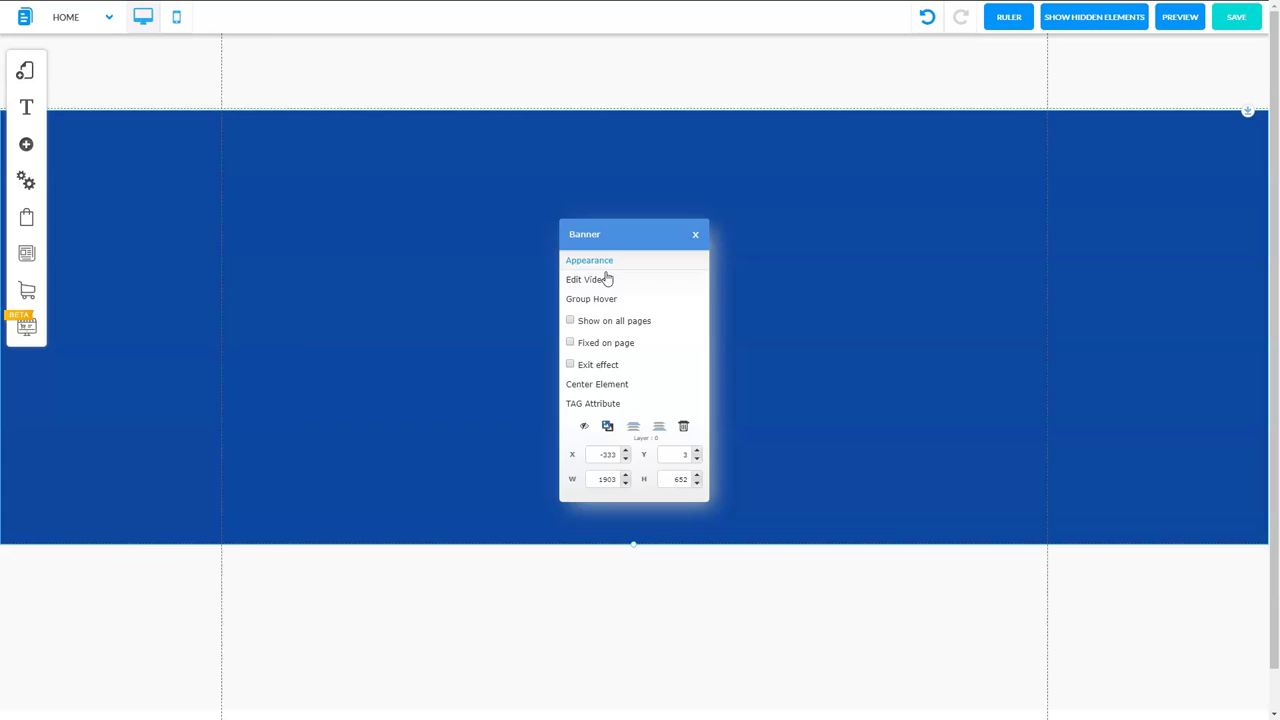
pyautogui.click(600, 262)
pyautogui.click(88, 275)
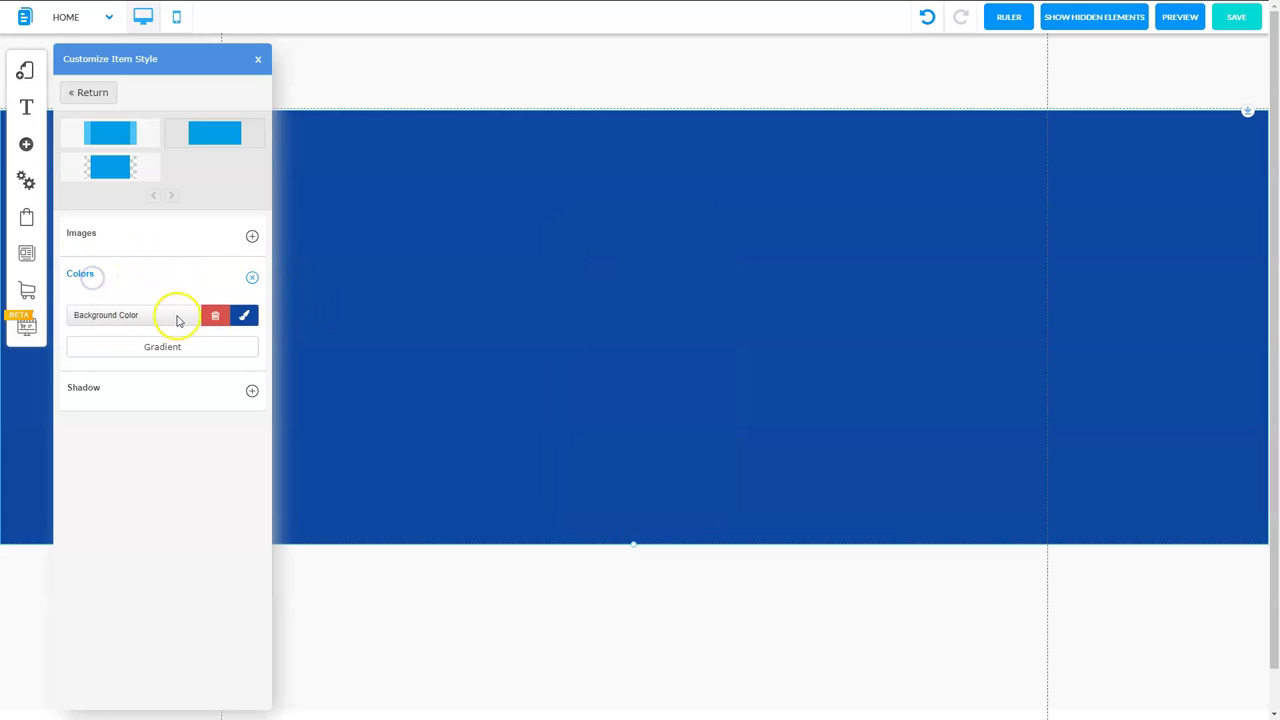
pyautogui.click(243, 316)
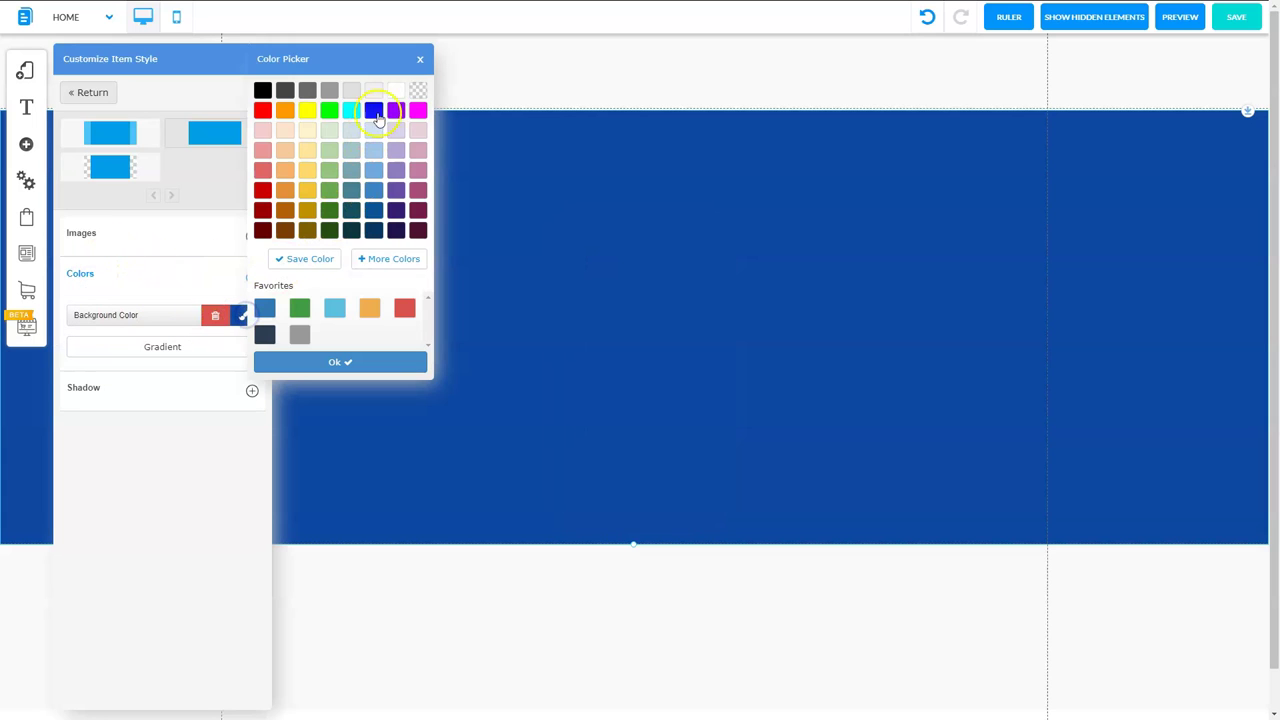
pyautogui.click(395, 90)
pyautogui.click(331, 362)
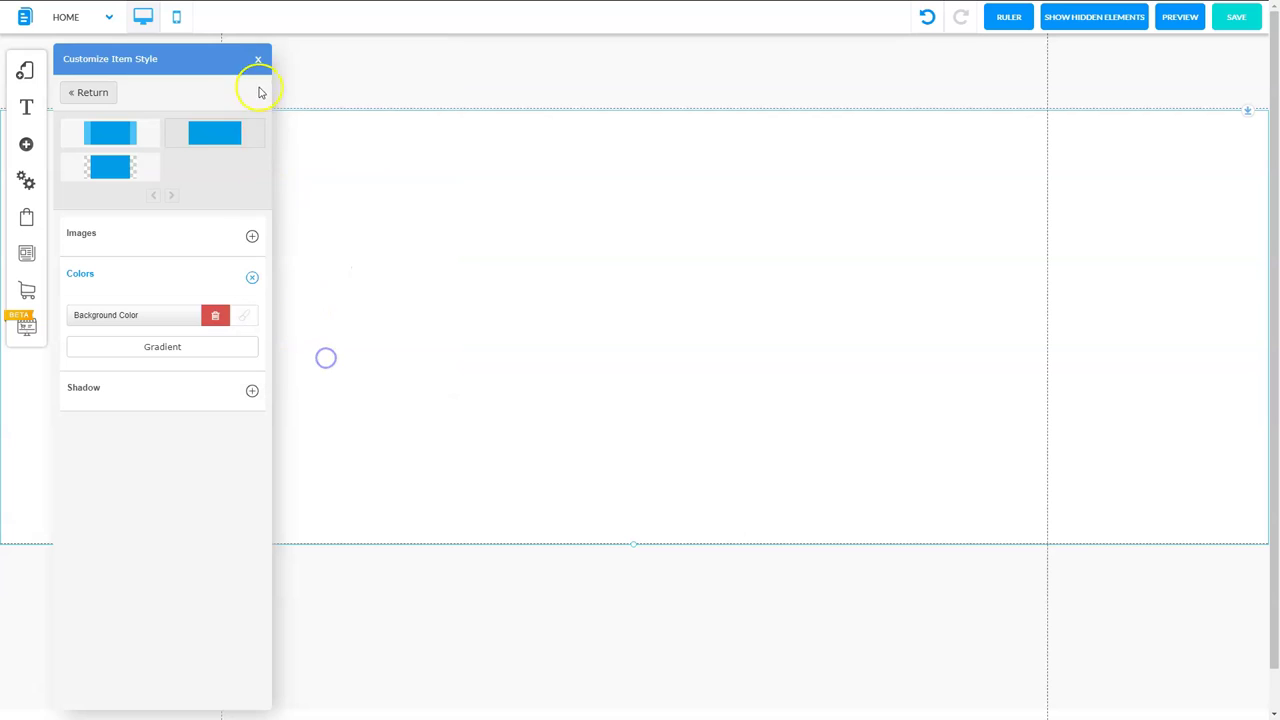
pyautogui.click(257, 57)
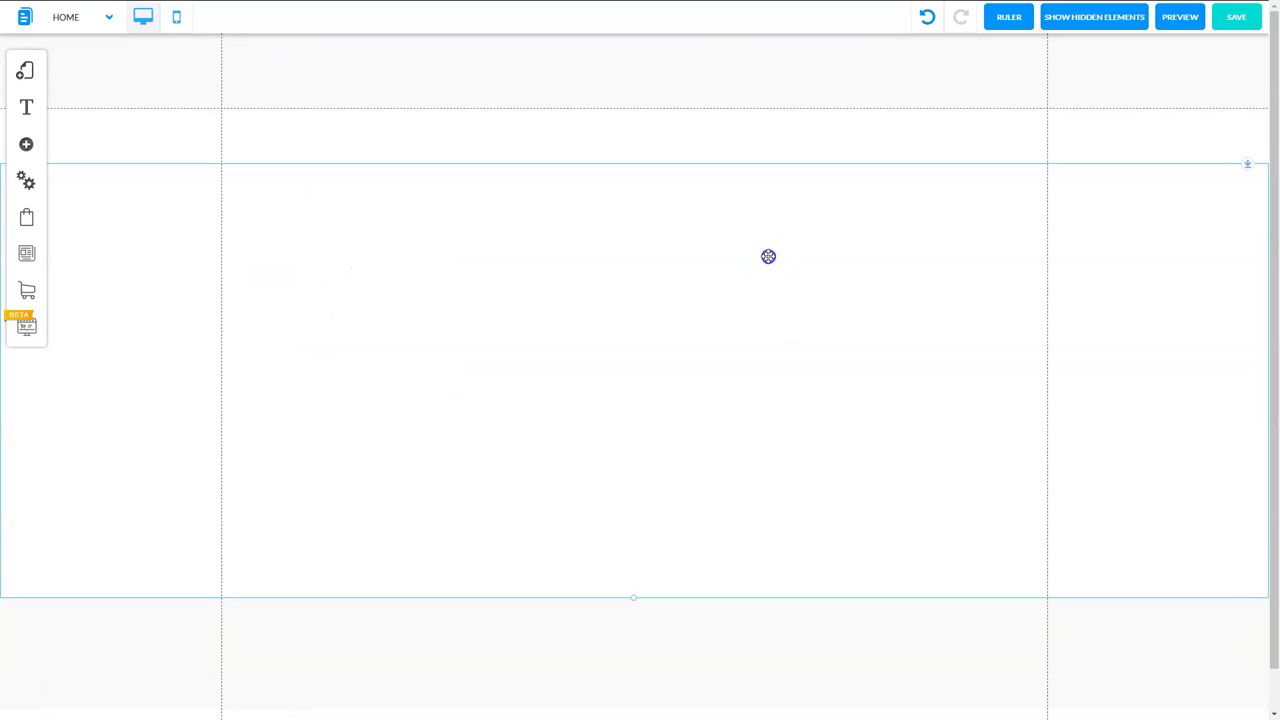
pyautogui.click(1249, 166)
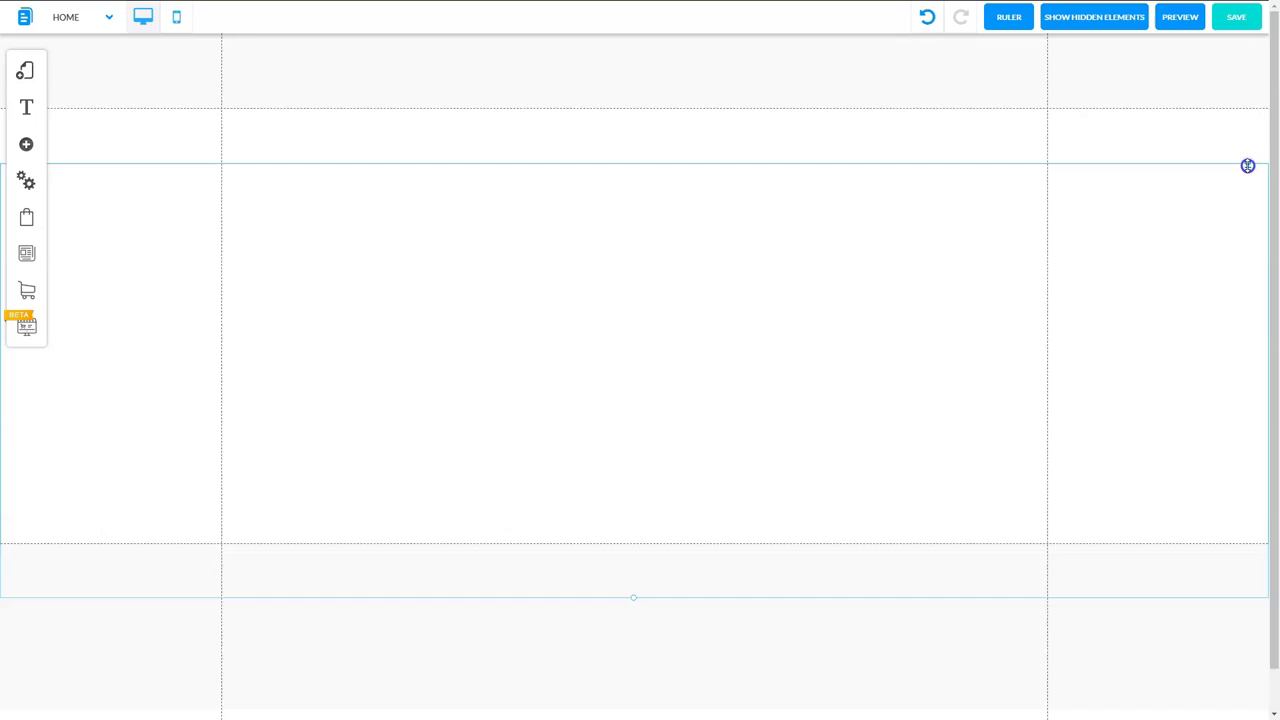
pyautogui.click(1160, 589)
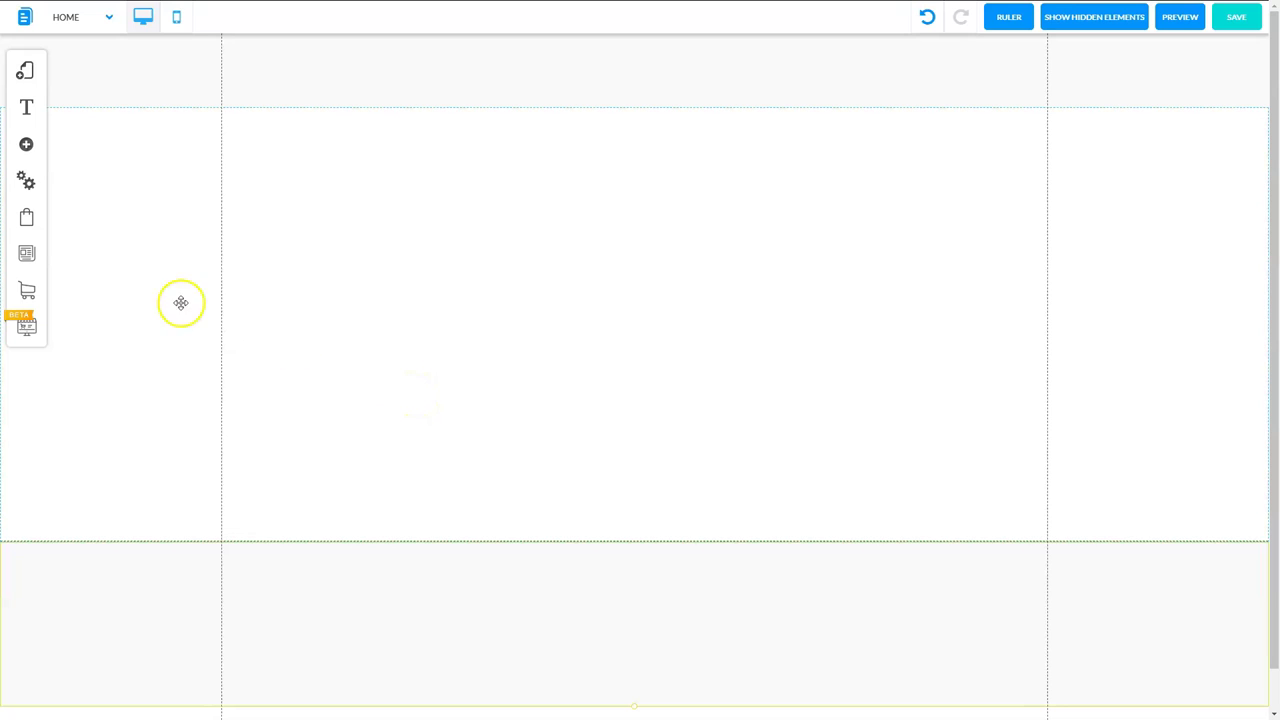
# - Add the blue simple box with a shadow, move it toward the banner's upper-left area and enlarge it
pyautogui.click(26, 146)
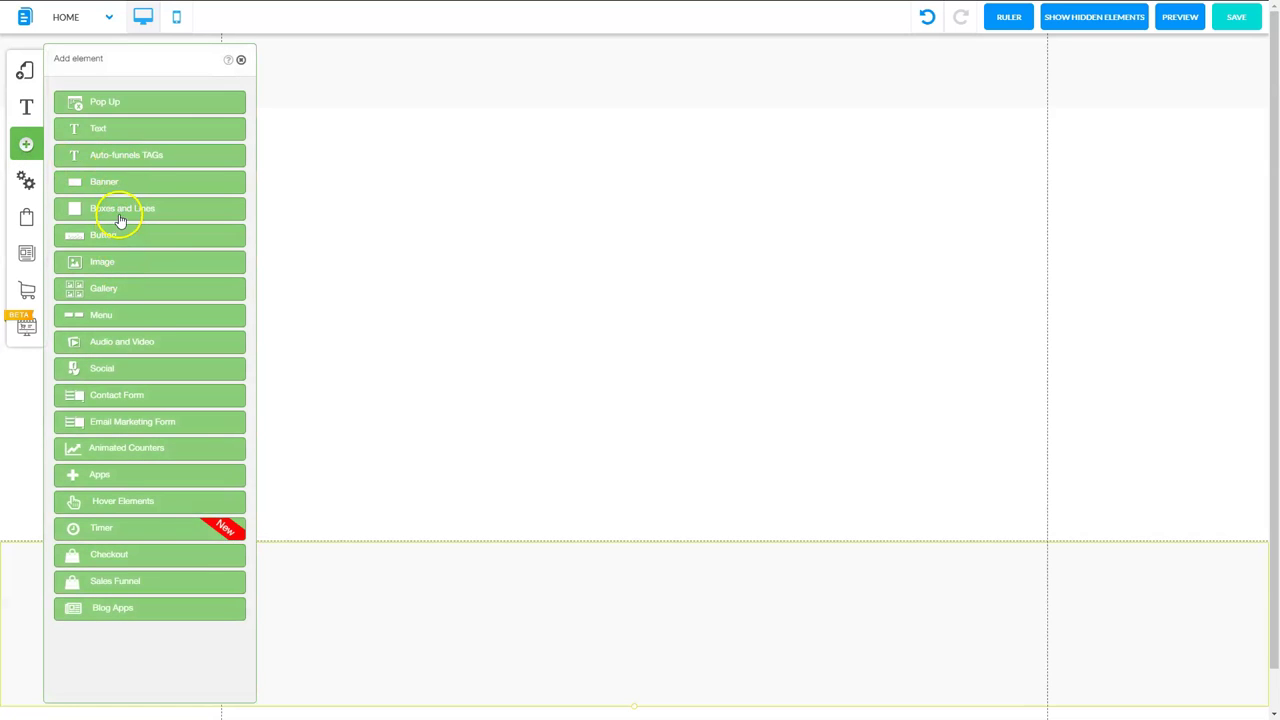
pyautogui.click(119, 220)
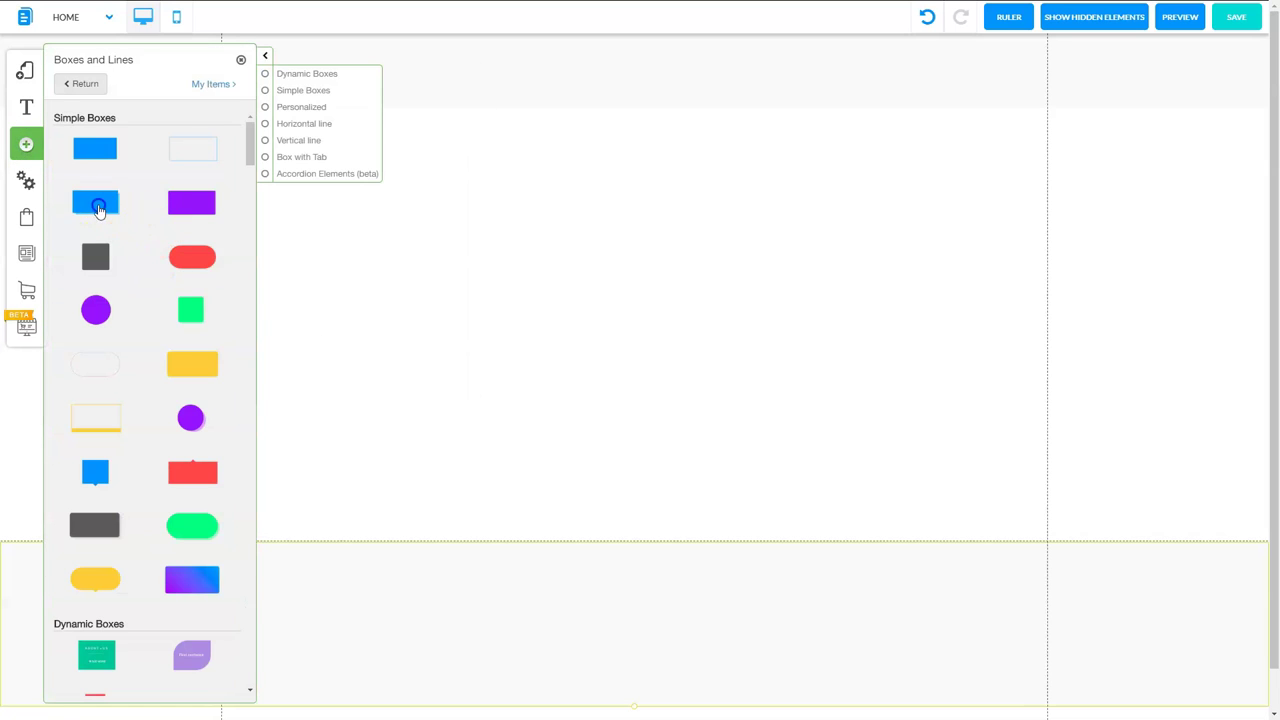
pyautogui.click(98, 206)
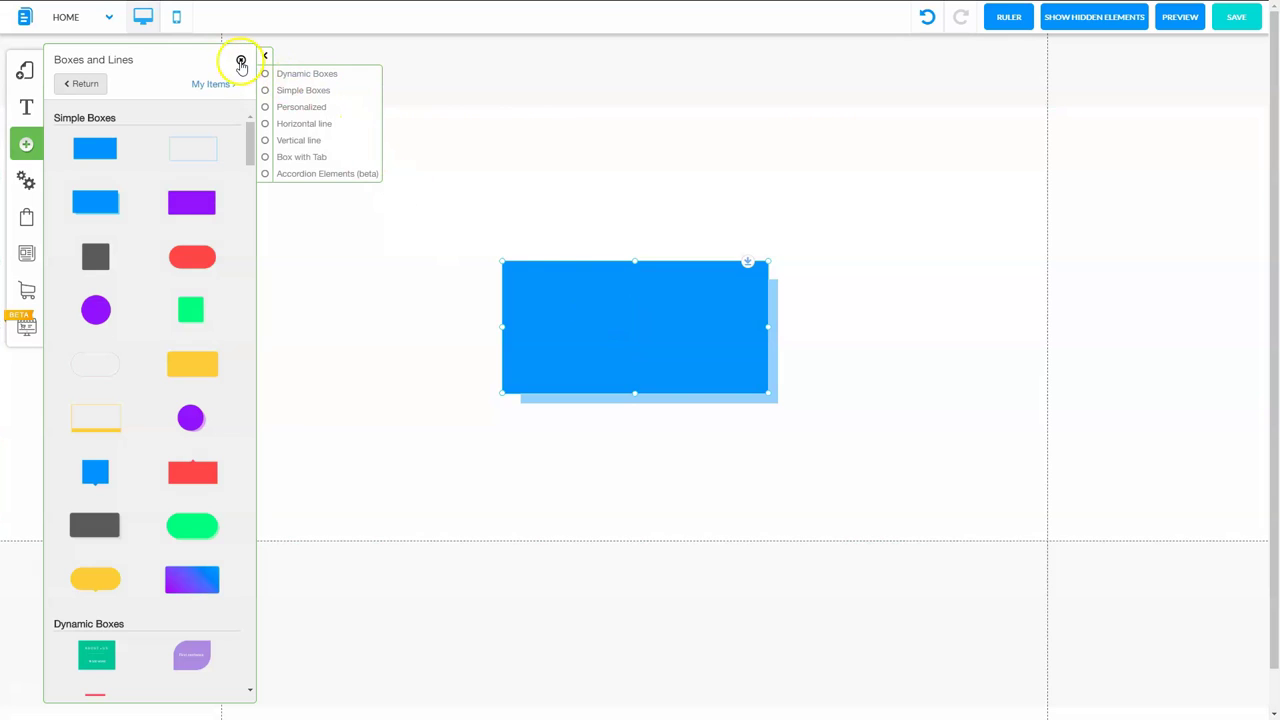
pyautogui.click(240, 62)
pyautogui.moveTo(688, 364); pyautogui.dragTo(457, 236)
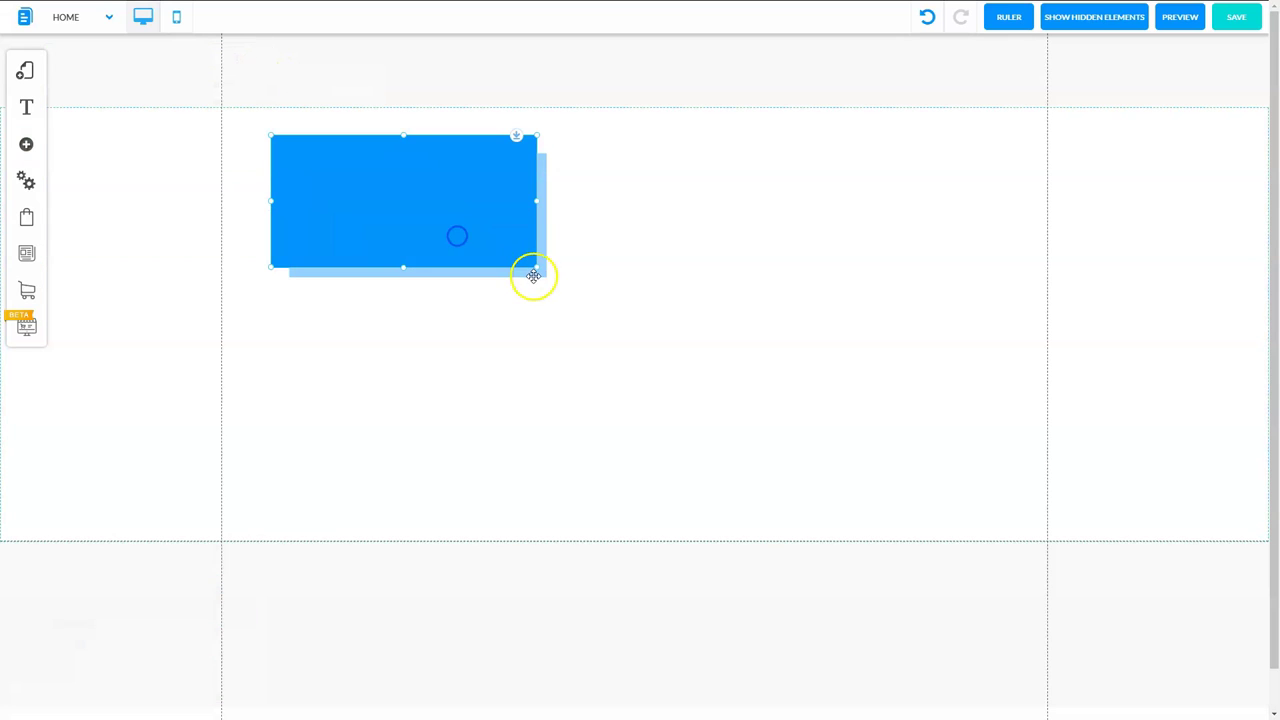
pyautogui.moveTo(538, 272); pyautogui.dragTo(691, 401)
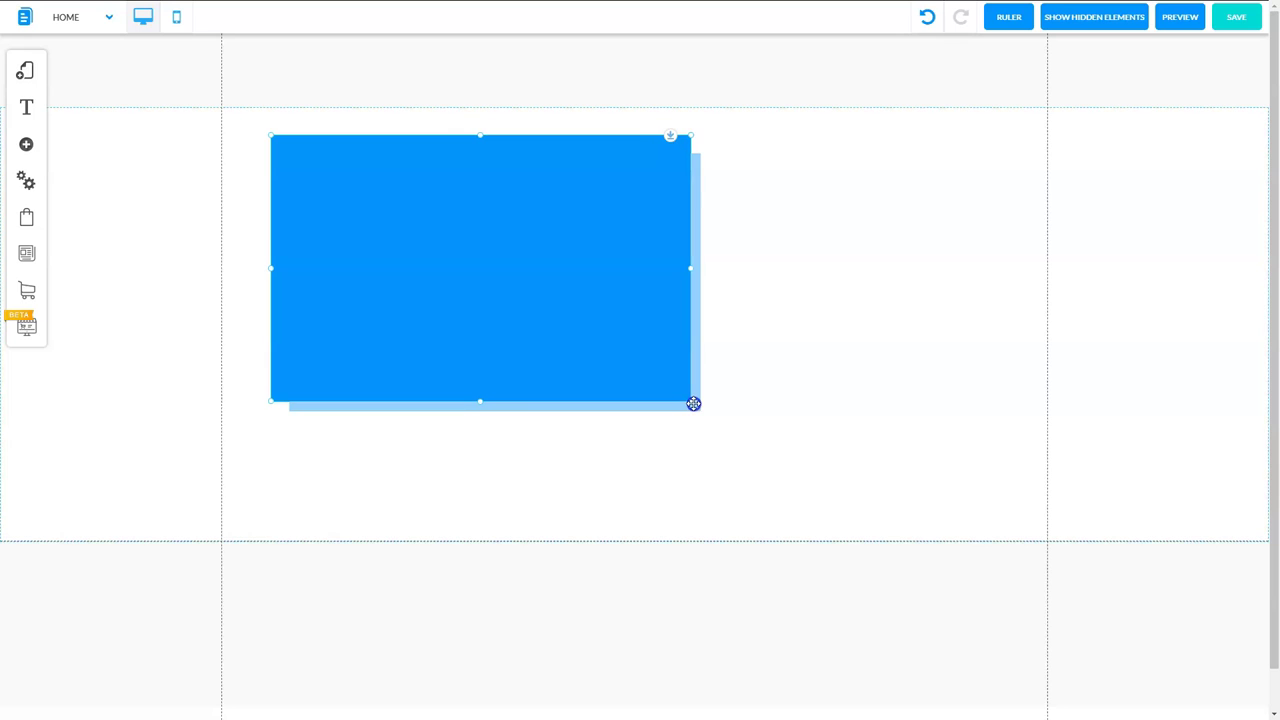
# - Add the largest title text to the banner and arrange it above the blue box
pyautogui.click(27, 145)
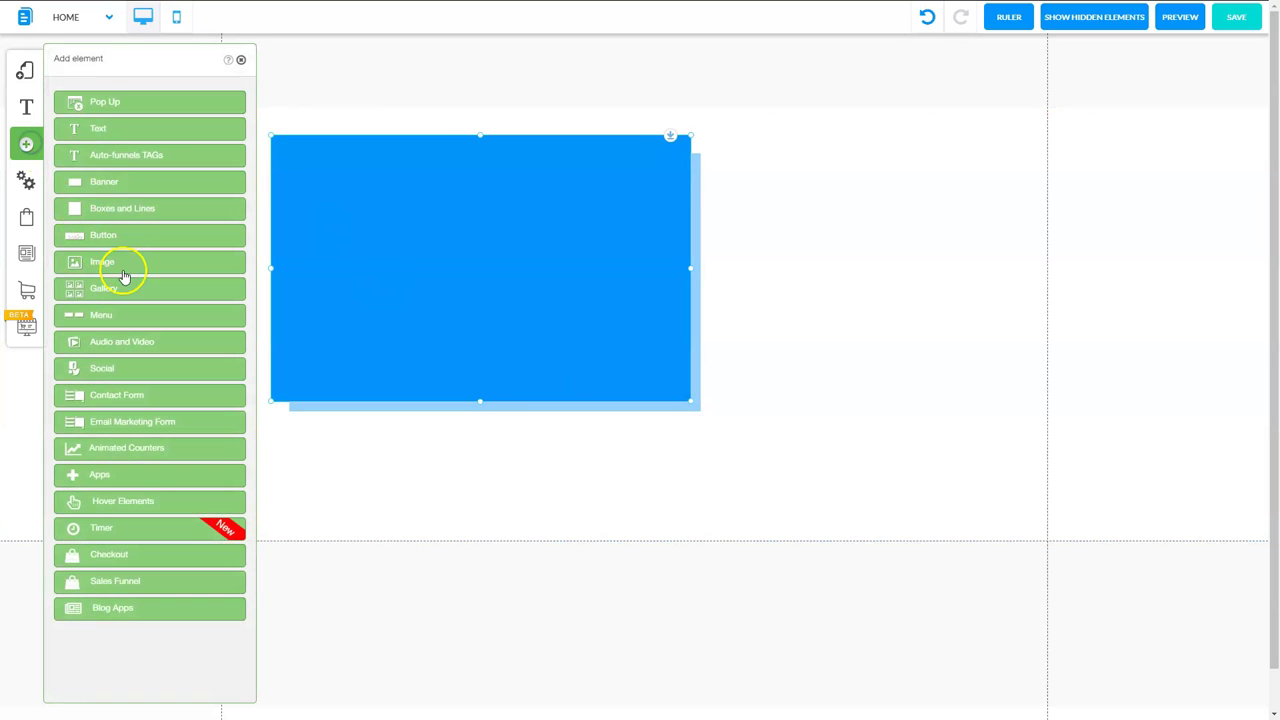
pyautogui.click(100, 128)
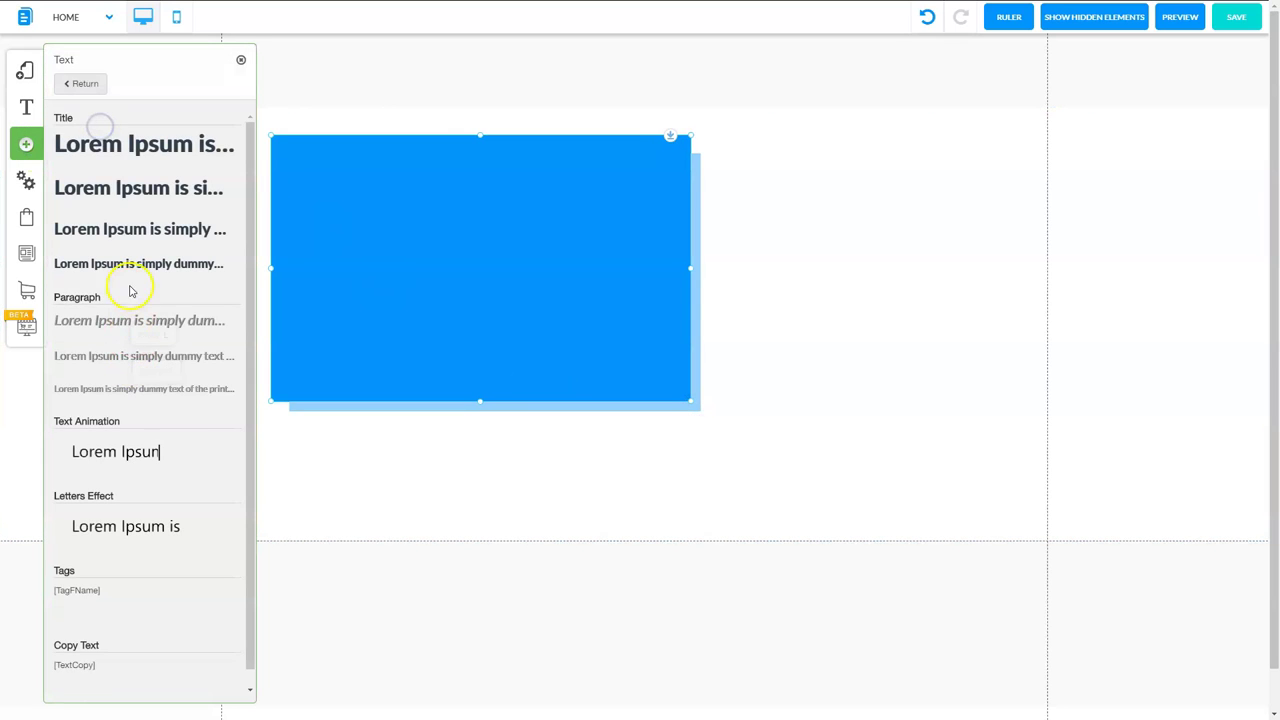
pyautogui.moveTo(110, 143); pyautogui.dragTo(540, 265)
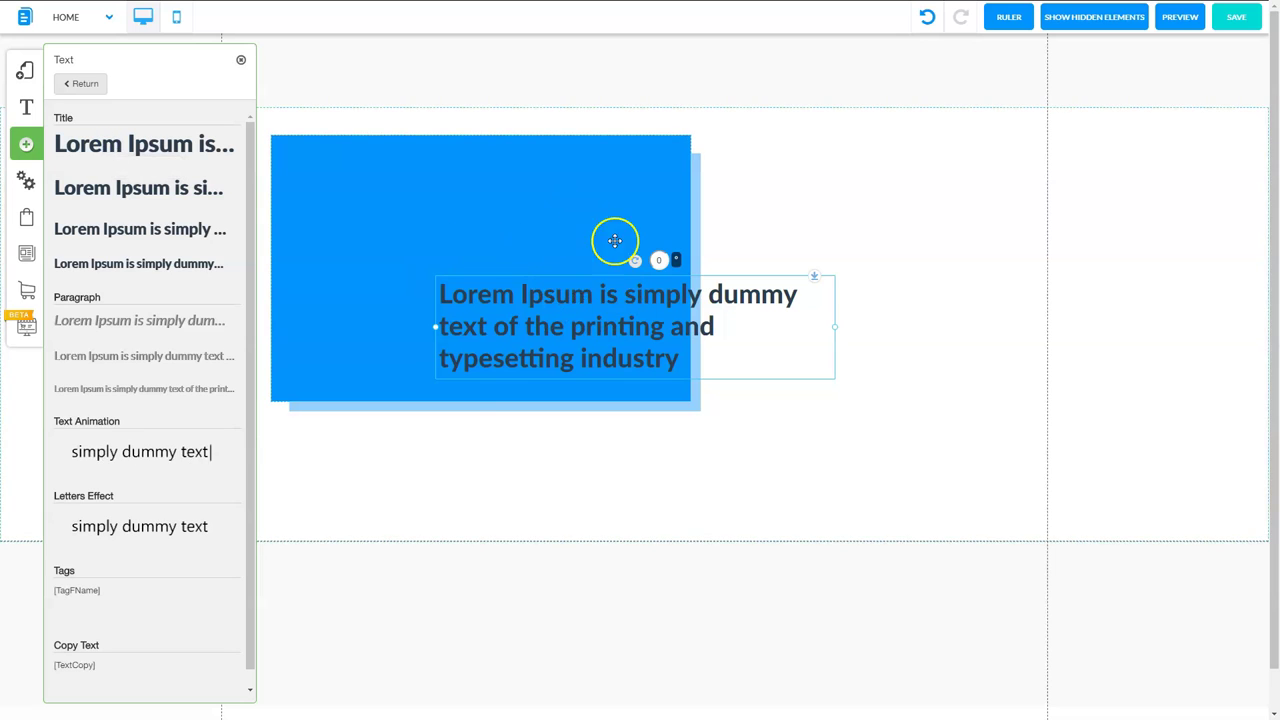
pyautogui.moveTo(614, 240); pyautogui.dragTo(746, 380)
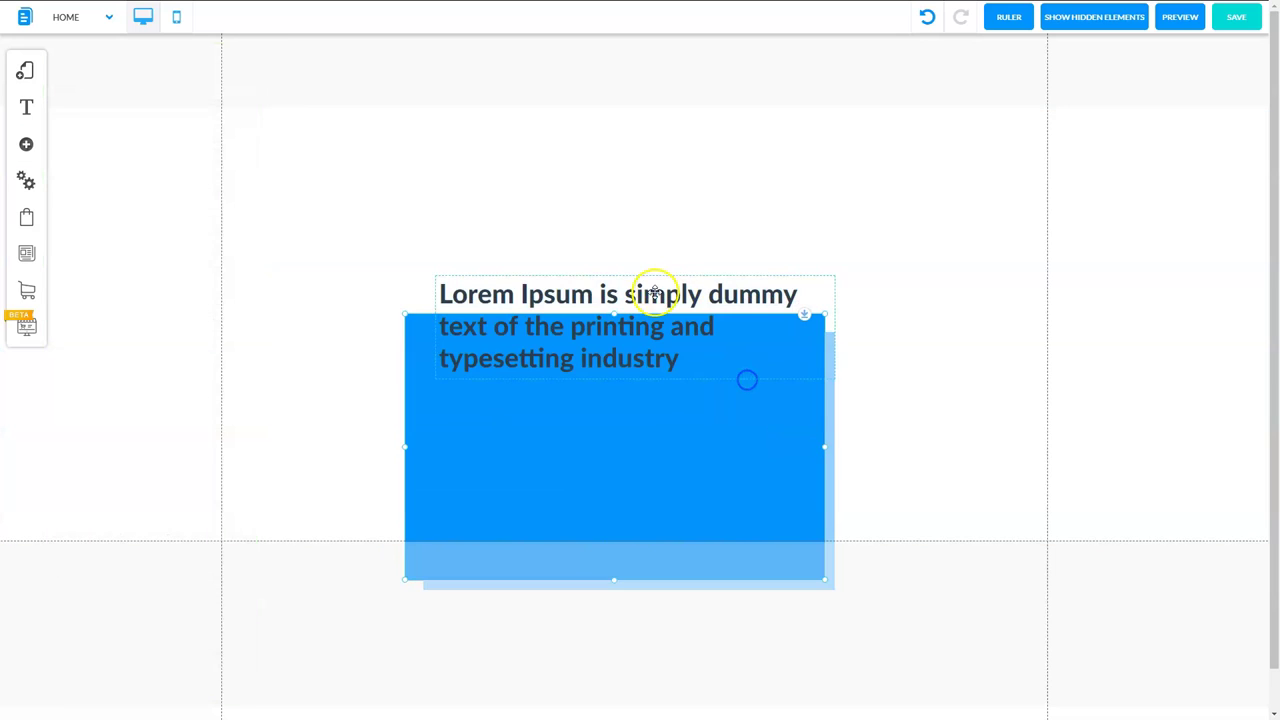
pyautogui.moveTo(654, 286); pyautogui.dragTo(637, 147)
pyautogui.moveTo(637, 404); pyautogui.dragTo(623, 340)
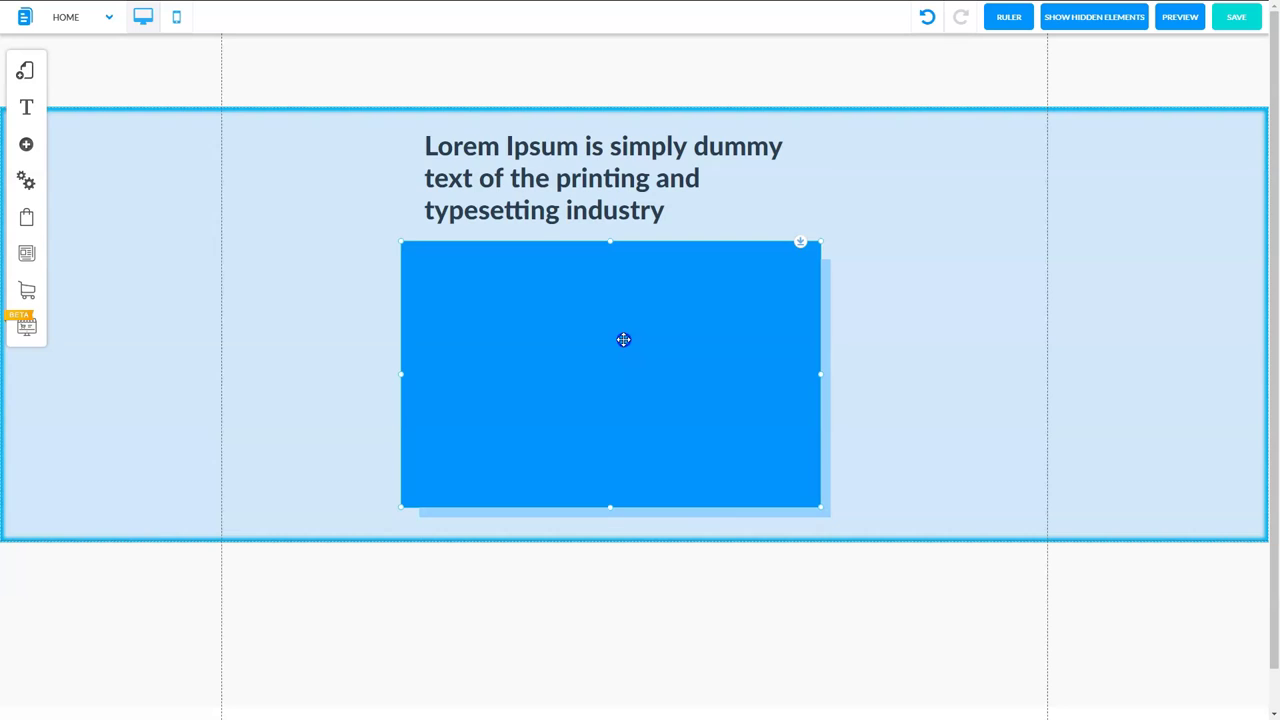
# - Extend the banner downward and add the glowing purple BUY NOW button below the blue box
pyautogui.click(1020, 497)
pyautogui.moveTo(634, 542); pyautogui.dragTo(641, 602)
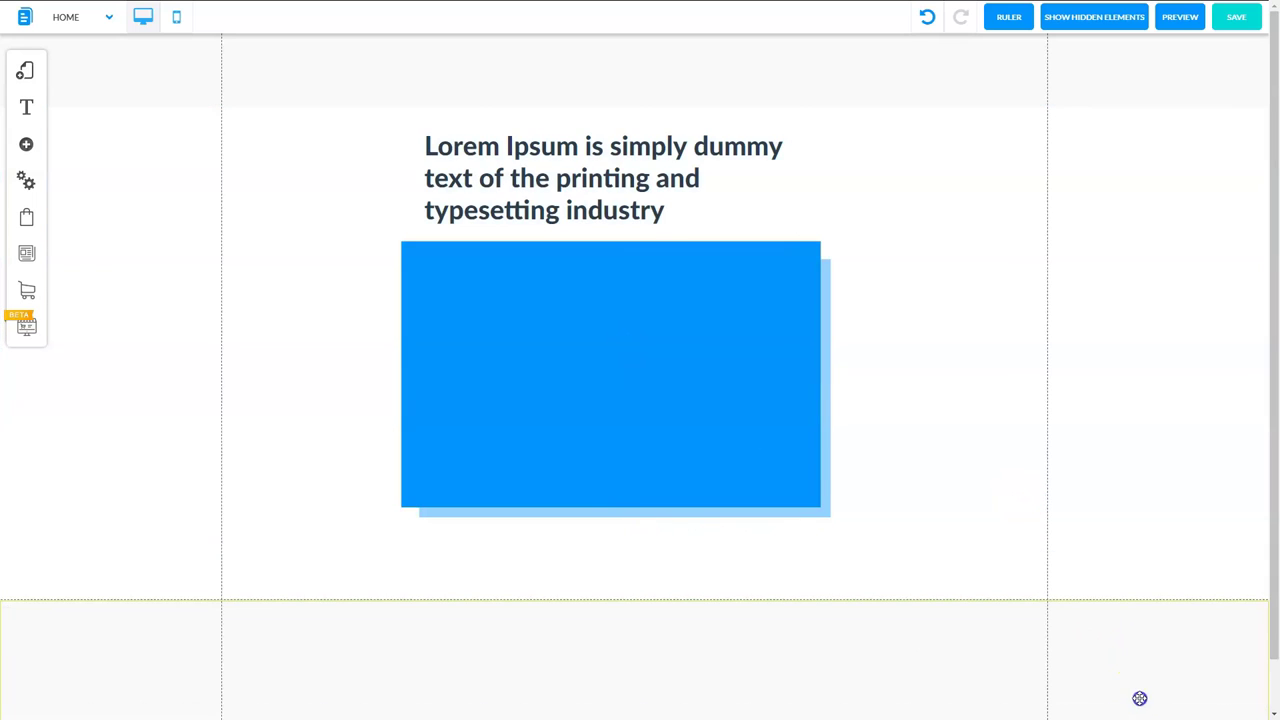
pyautogui.click(27, 146)
pyautogui.click(104, 240)
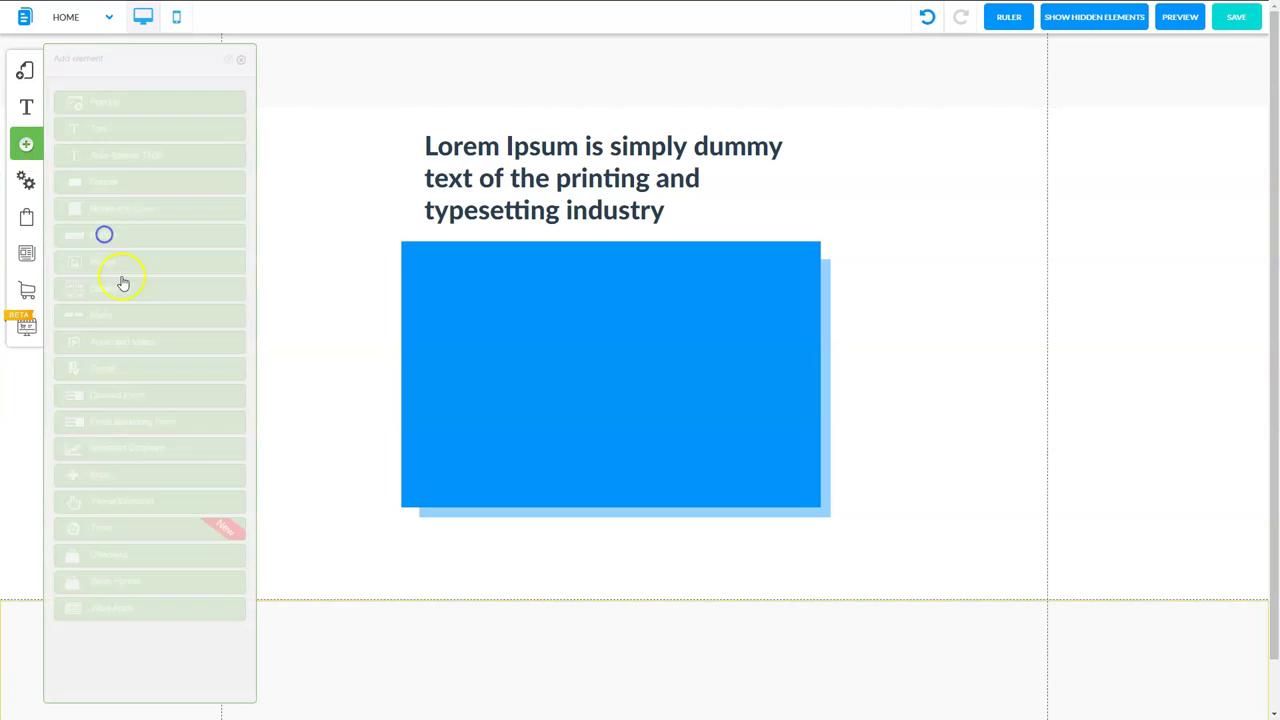
pyautogui.click(95, 256)
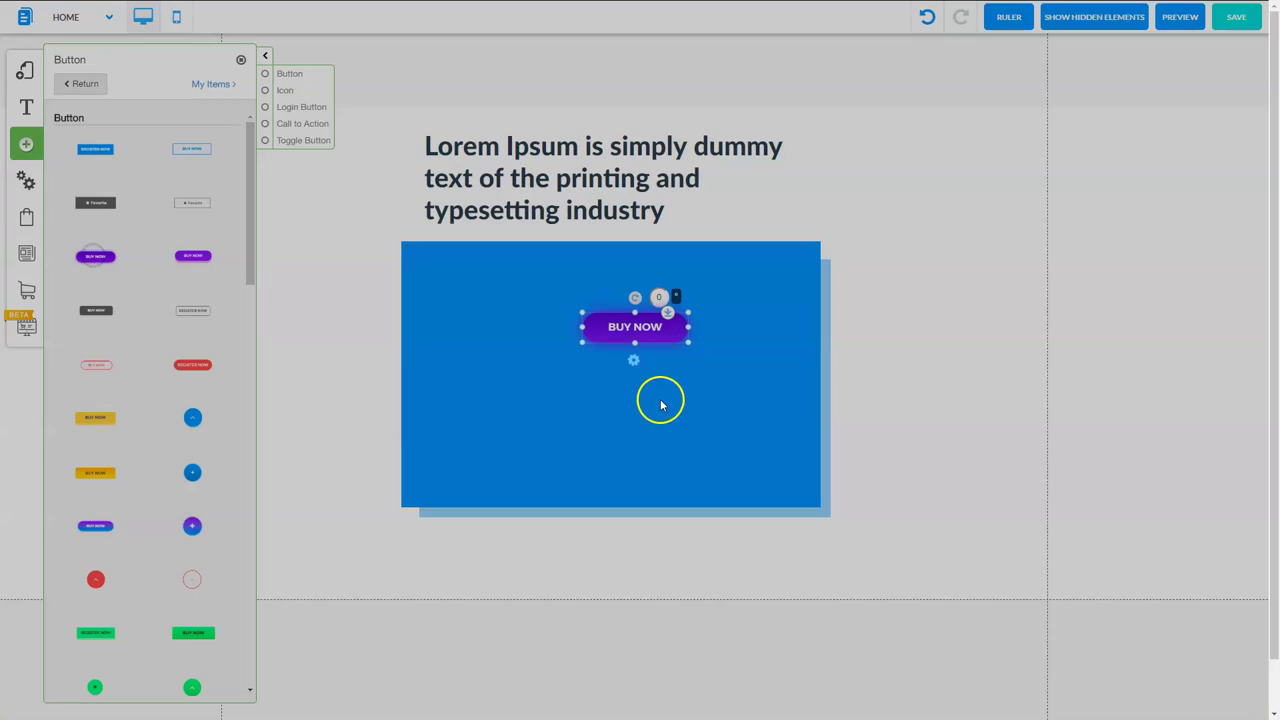
pyautogui.moveTo(611, 329); pyautogui.dragTo(588, 568)
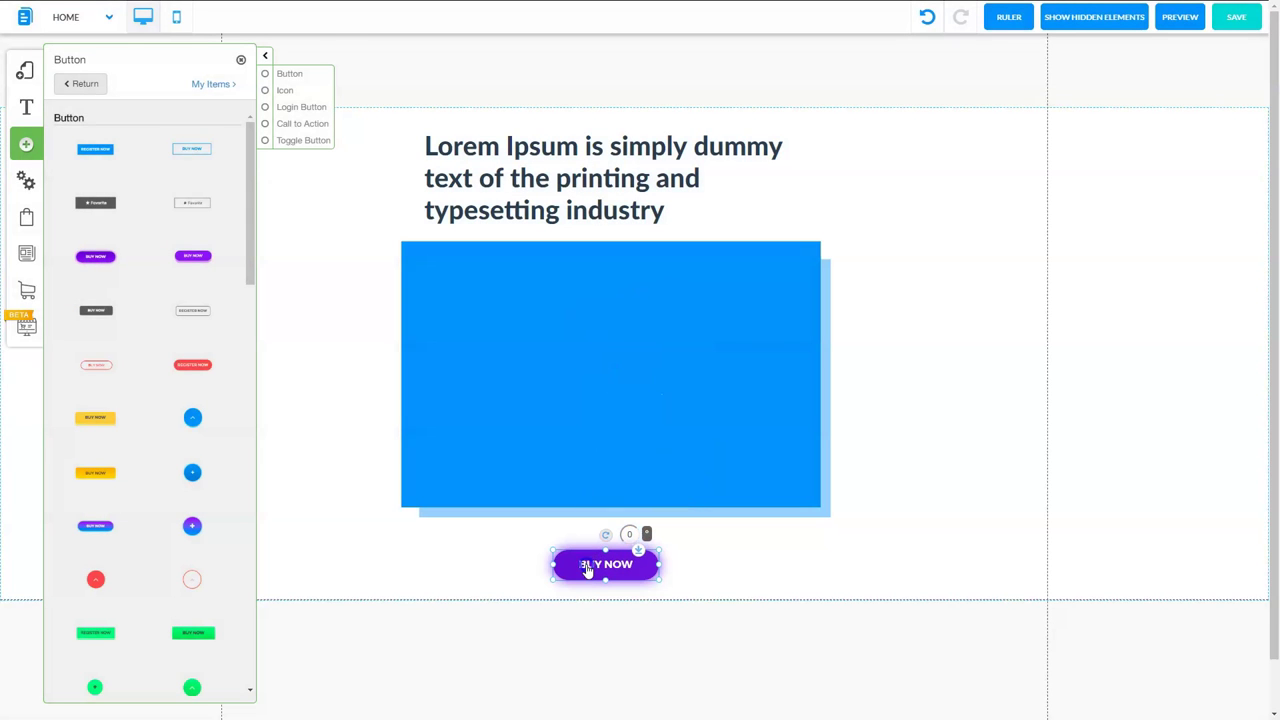
pyautogui.click(241, 61)
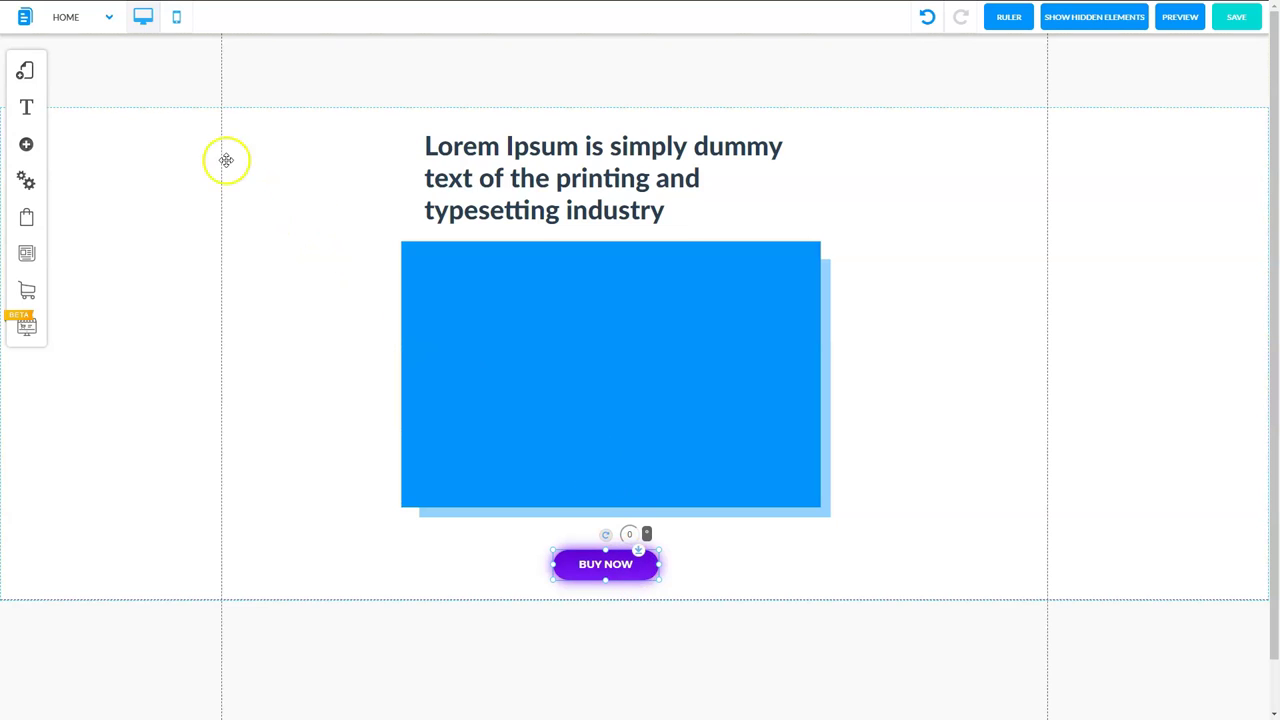
# - In the mobile view, move the banner with its elements into the phone layout and extend its lower edge
pyautogui.click(178, 22)
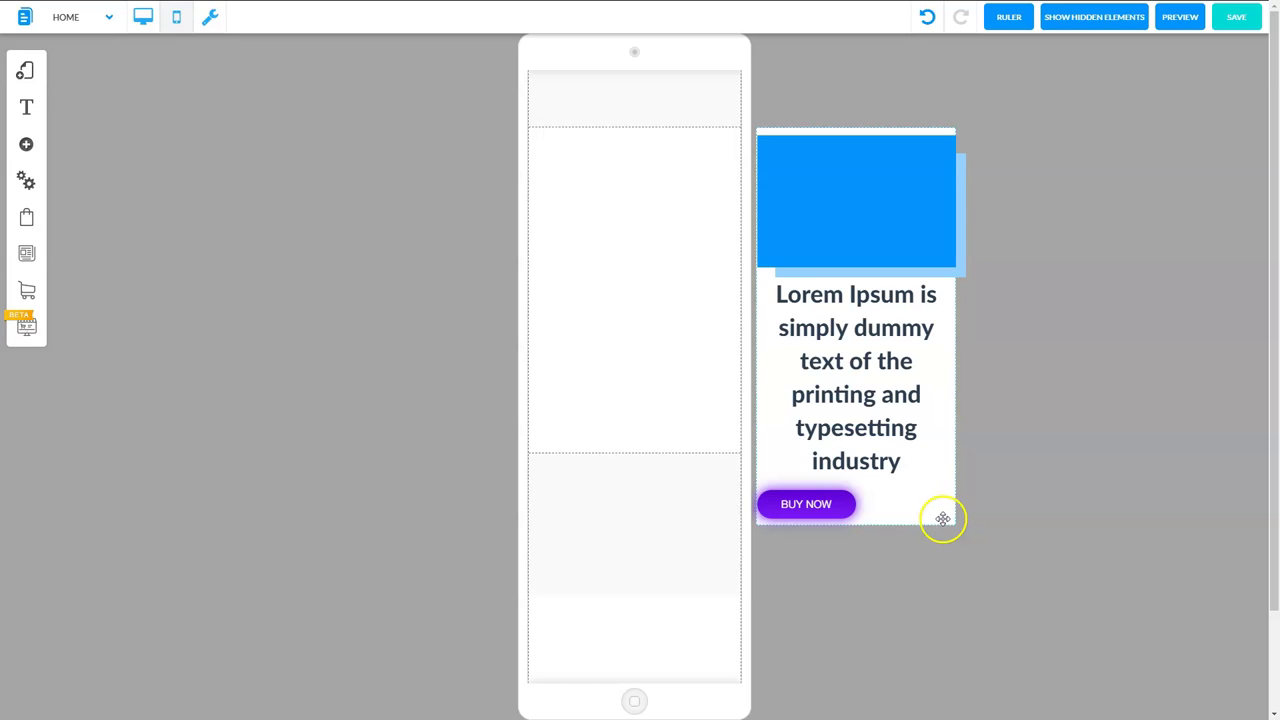
pyautogui.moveTo(943, 518); pyautogui.dragTo(705, 418)
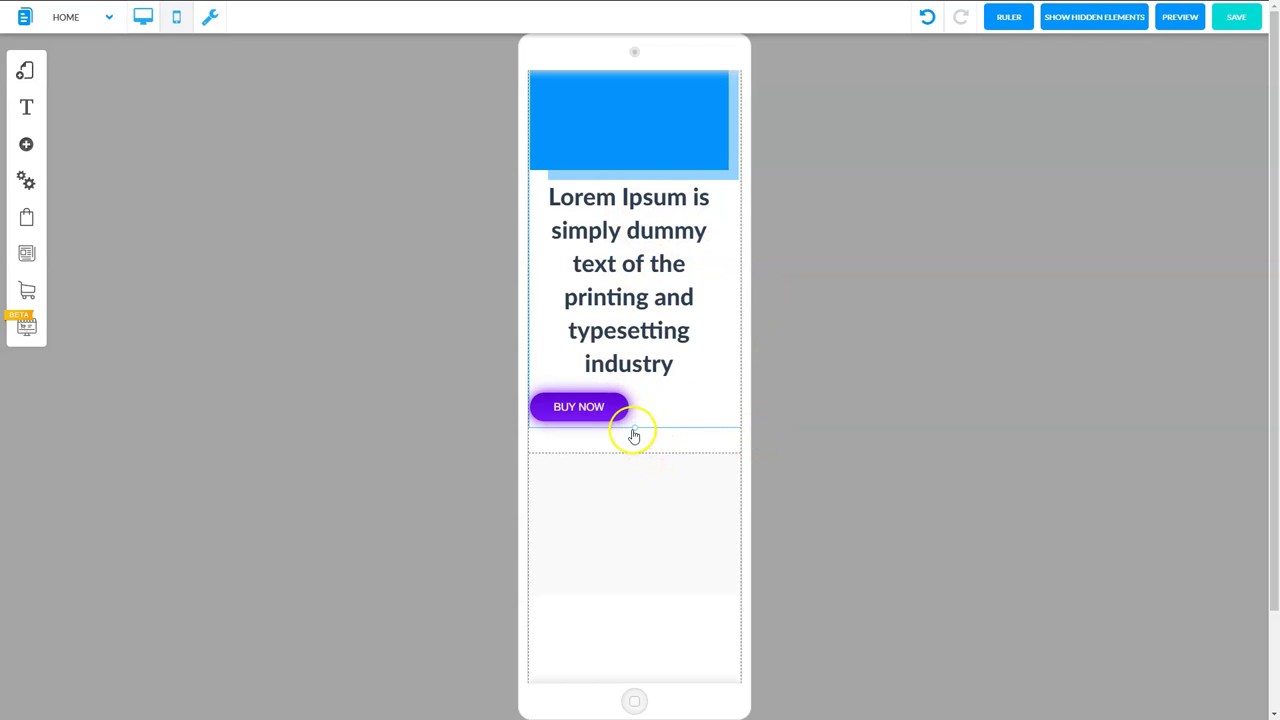
pyautogui.moveTo(634, 436); pyautogui.dragTo(630, 607)
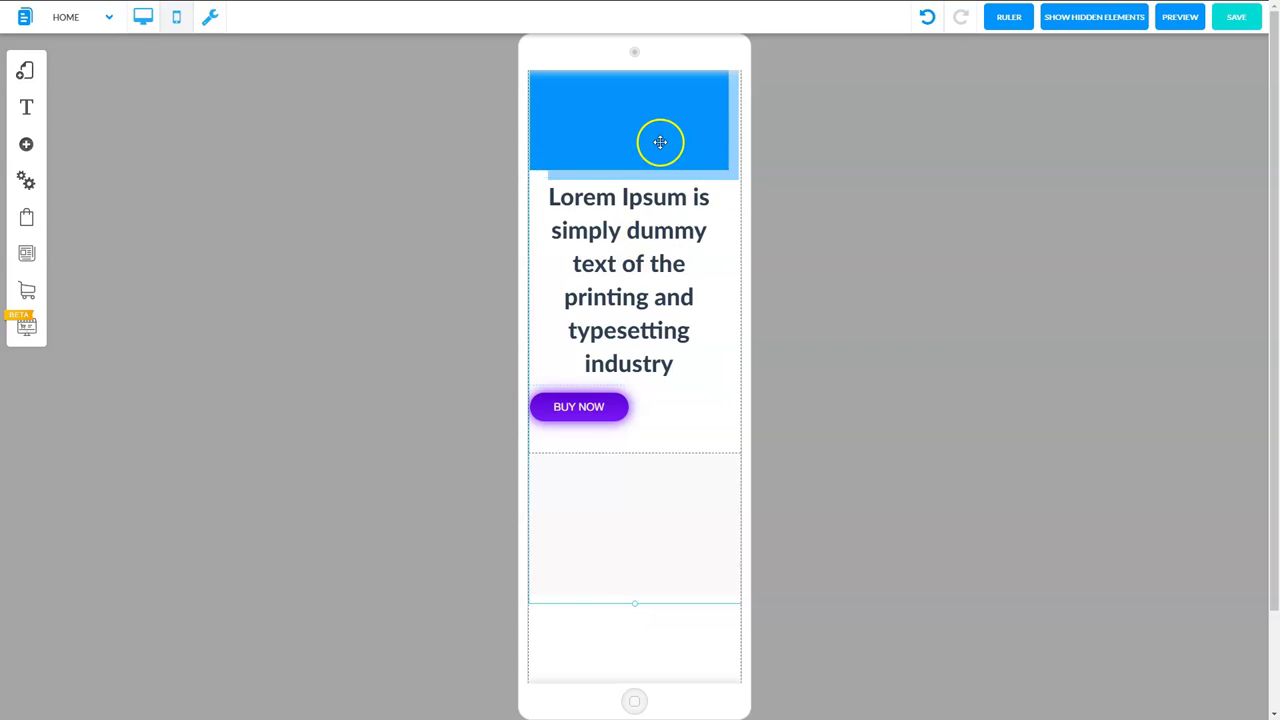
# - Rearrange the mobile banner with the heading on top, the blue box beneath it and the BUY NOW button underneath
pyautogui.moveTo(660, 140); pyautogui.dragTo(634, 297)
pyautogui.moveTo(641, 229); pyautogui.dragTo(646, 194)
pyautogui.moveTo(640, 331); pyautogui.dragTo(680, 323)
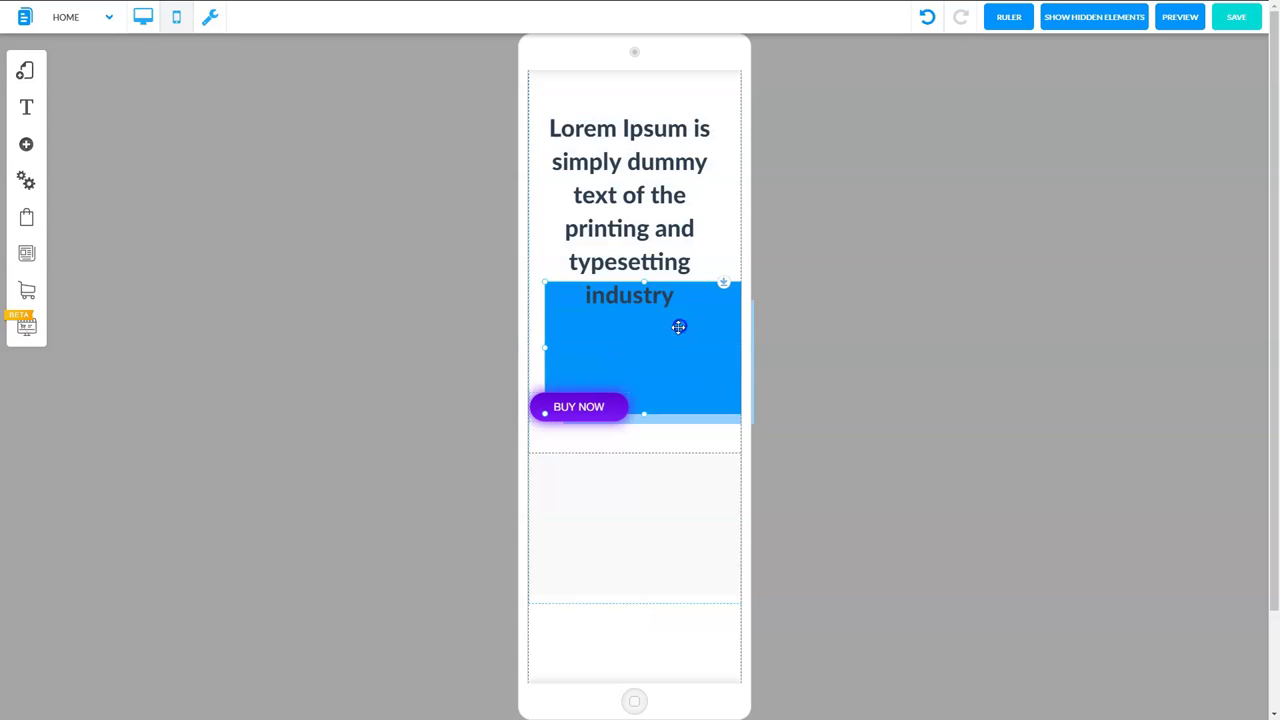
pyautogui.moveTo(554, 412); pyautogui.dragTo(605, 449)
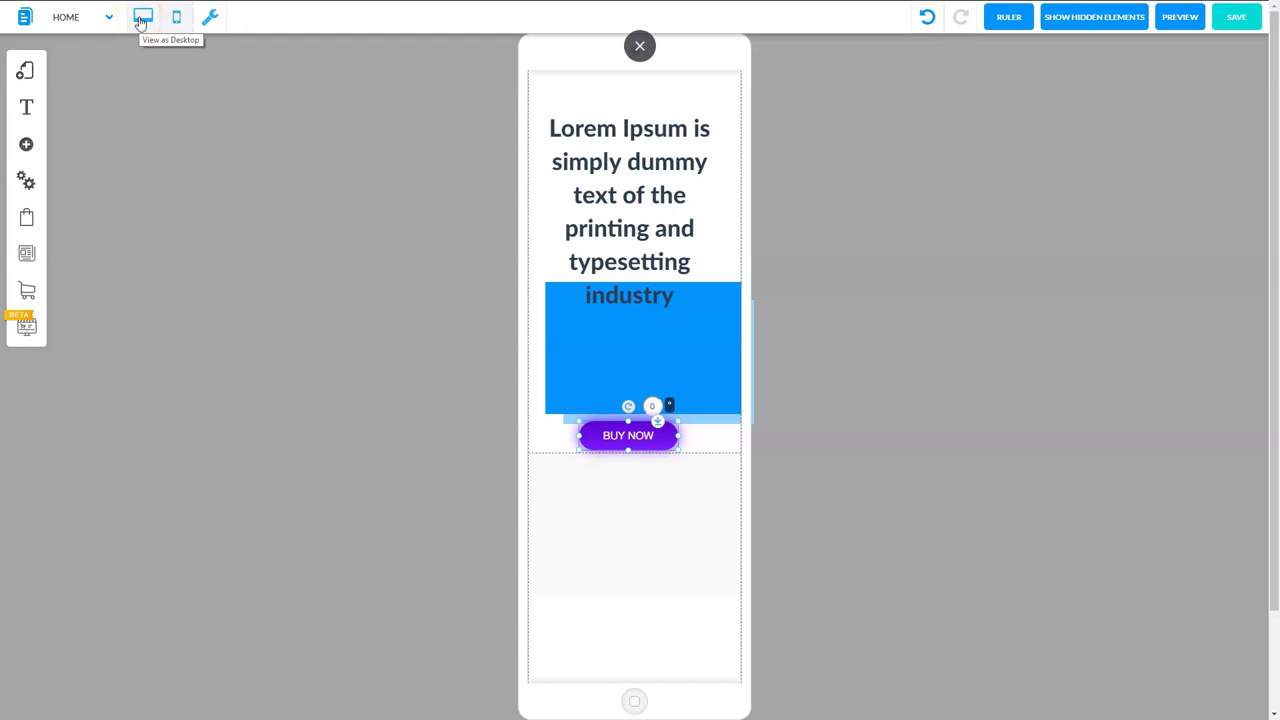
# - Rearrange the desktop banner with the blue box on top, the BUY NOW button beneath it and the heading last, and return to mobile view
pyautogui.click(141, 22)
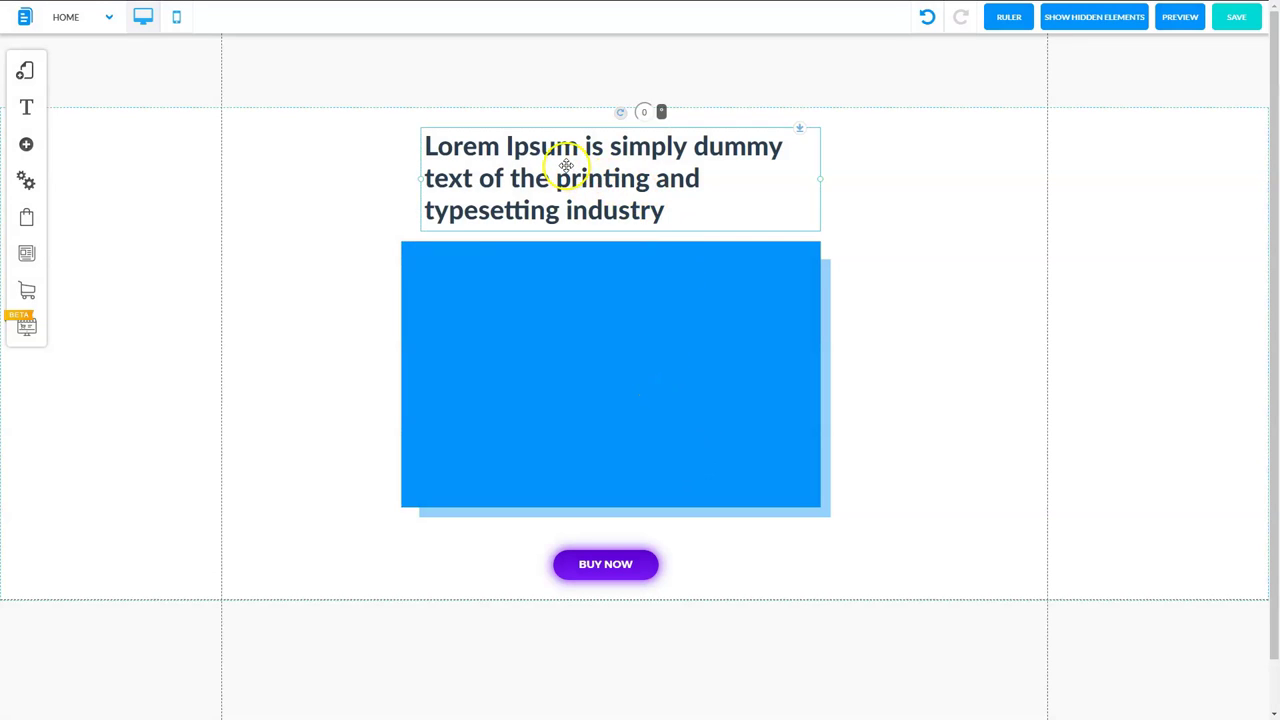
pyautogui.moveTo(566, 165); pyautogui.dragTo(585, 410)
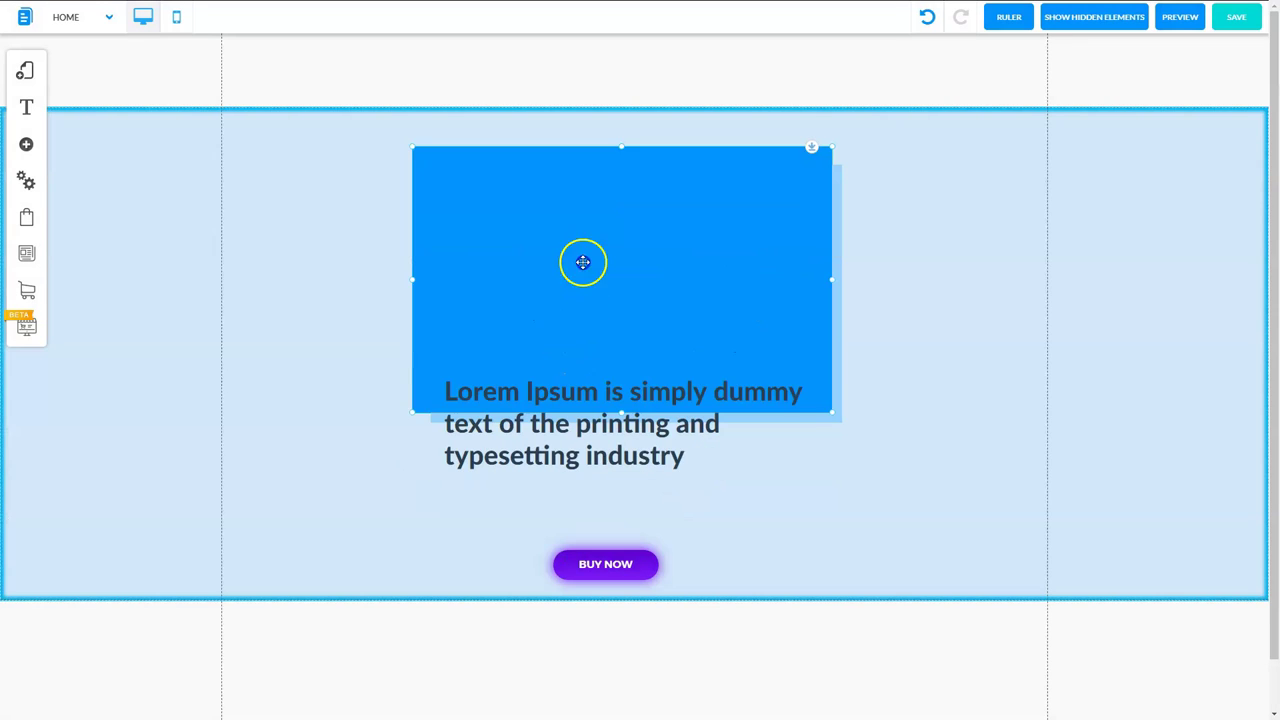
pyautogui.moveTo(583, 262); pyautogui.dragTo(583, 214)
pyautogui.moveTo(583, 349); pyautogui.dragTo(605, 495)
pyautogui.moveTo(588, 574); pyautogui.dragTo(861, 412)
pyautogui.moveTo(629, 463); pyautogui.dragTo(639, 546)
pyautogui.click(872, 404)
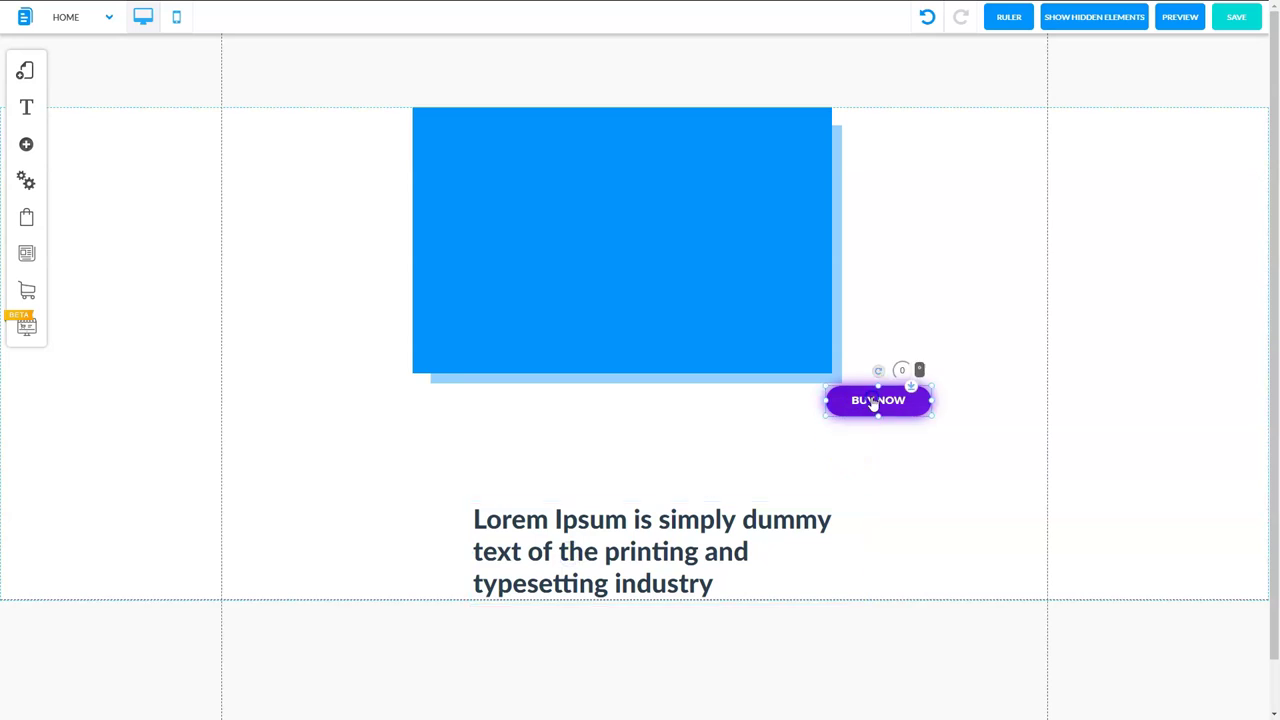
pyautogui.moveTo(872, 404); pyautogui.dragTo(597, 444)
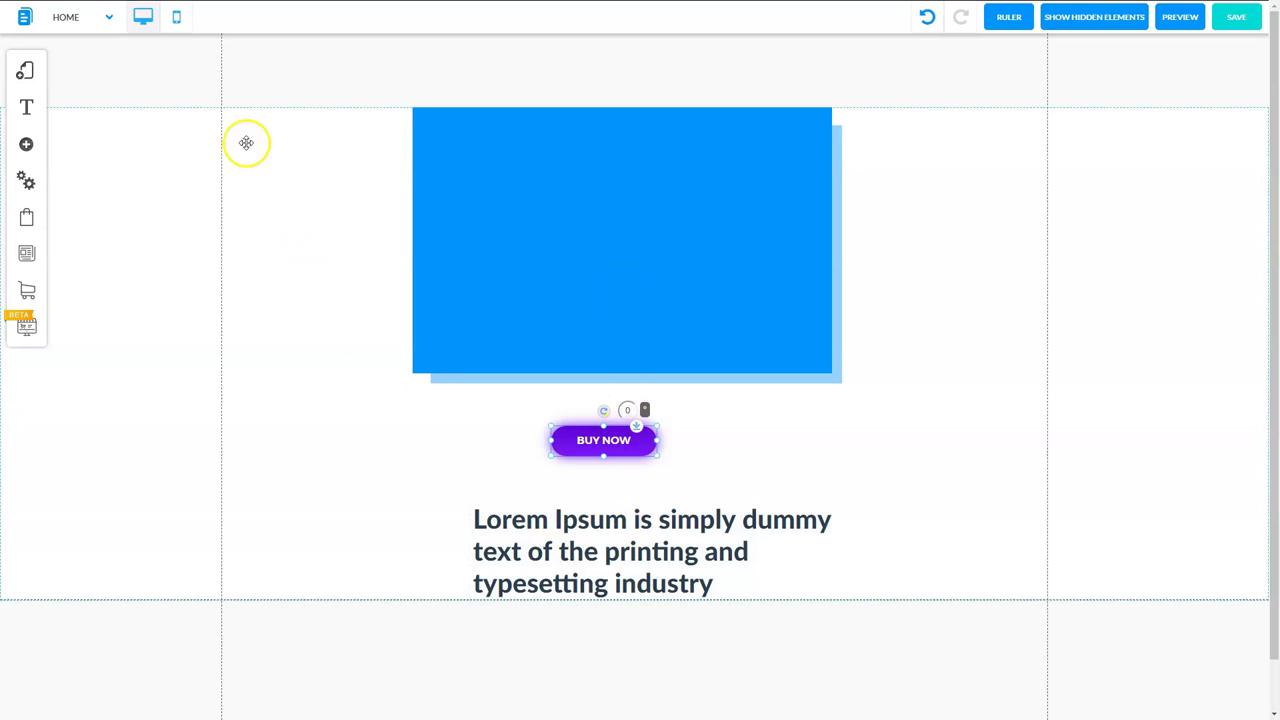
pyautogui.click(176, 21)
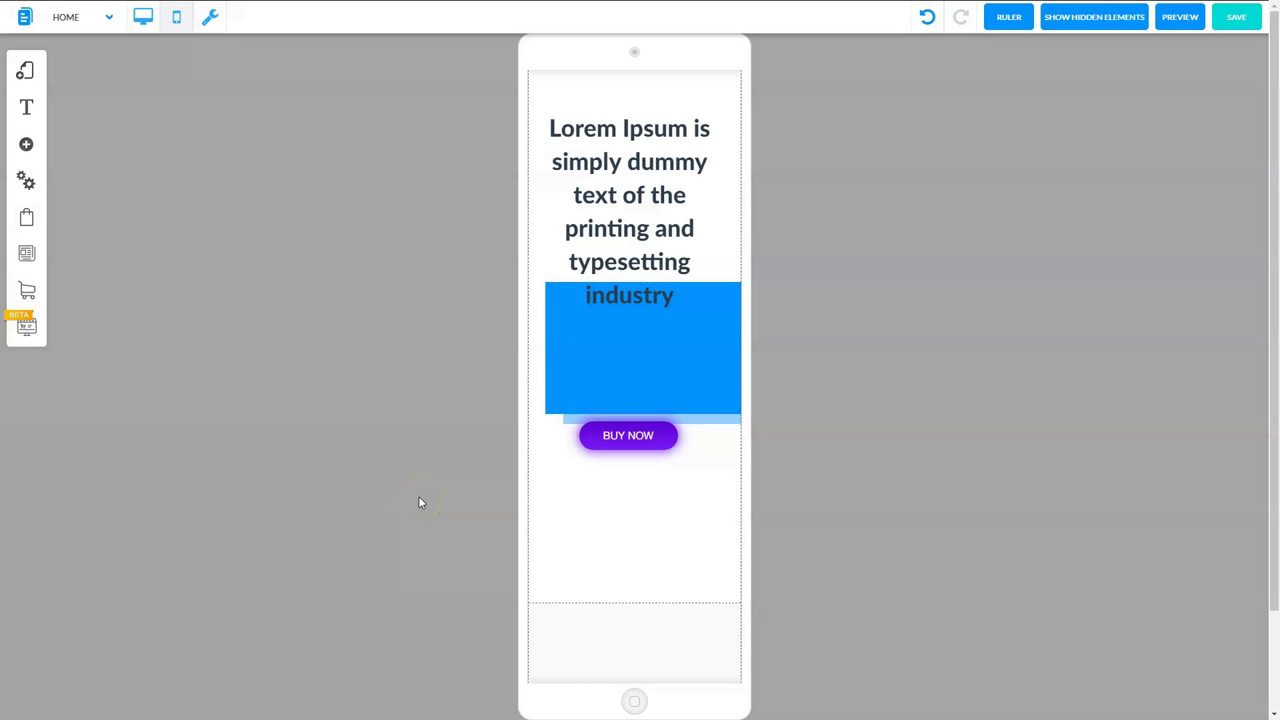
# - Rearrange the mobile banner with the blue box on top, the BUY NOW button beneath it and the heading last, all inside the phone layout
pyautogui.click(660, 380)
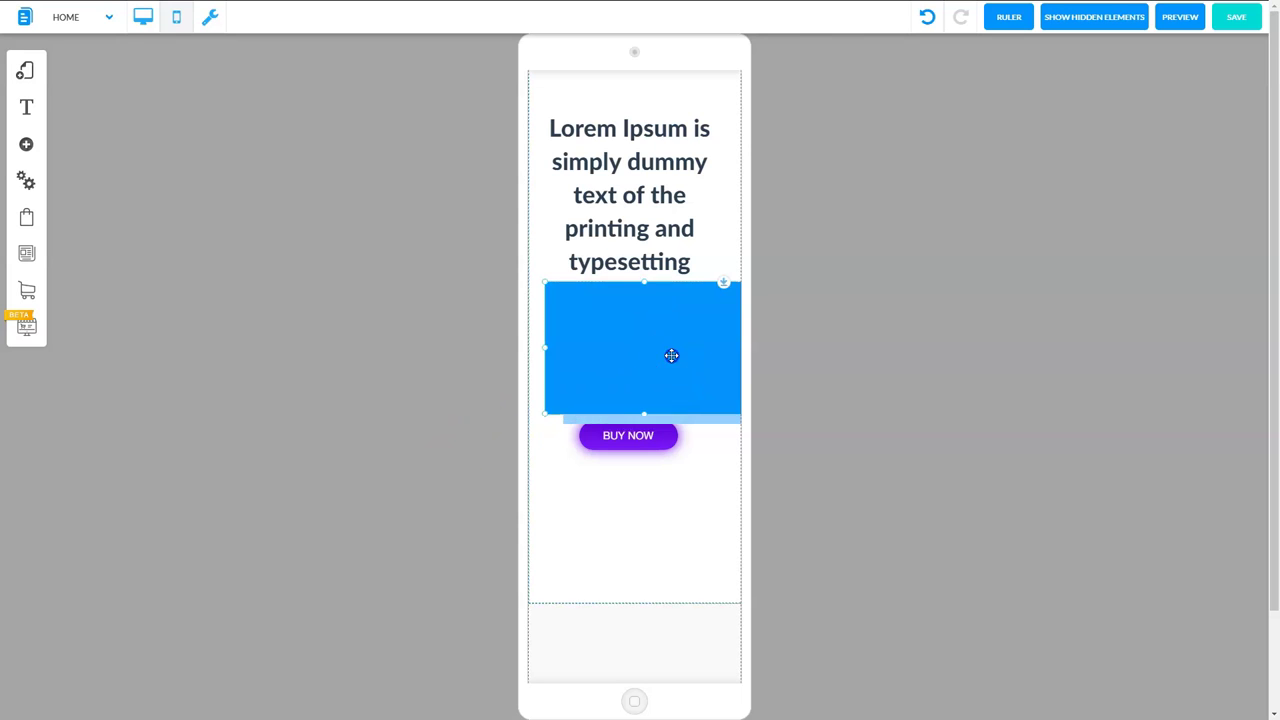
pyautogui.moveTo(671, 354); pyautogui.dragTo(982, 180)
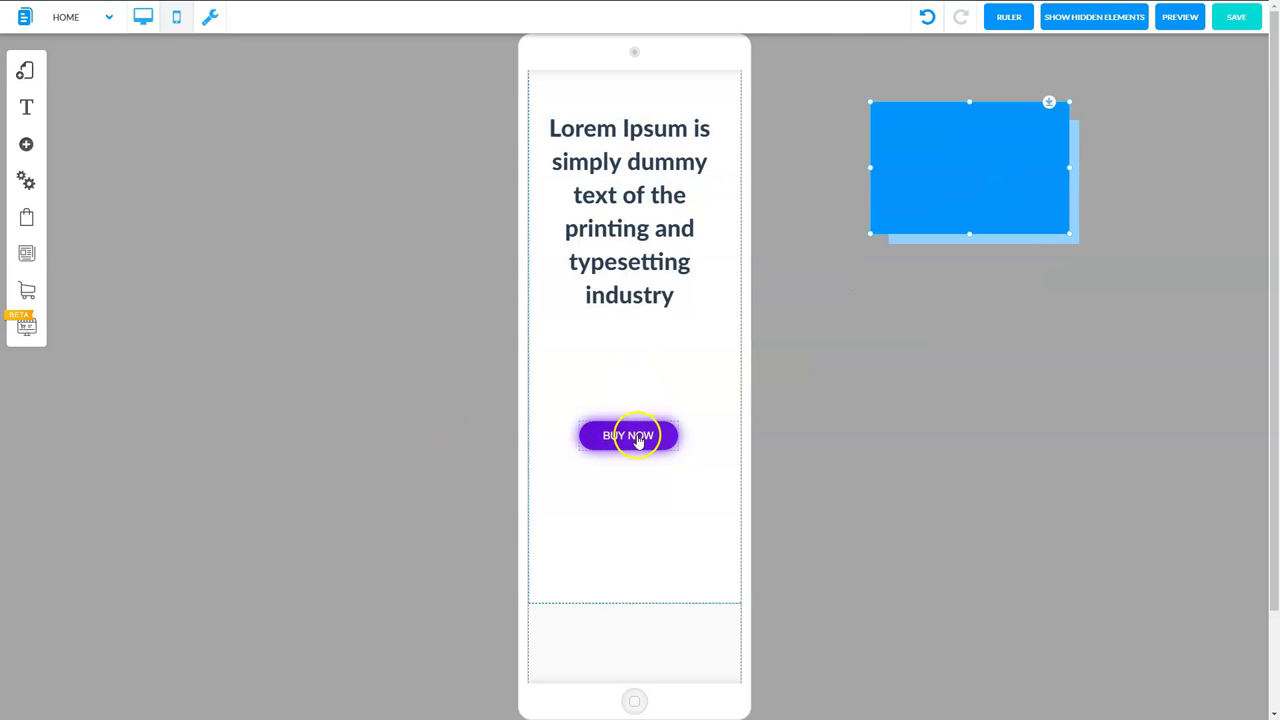
pyautogui.moveTo(635, 442); pyautogui.dragTo(638, 384)
pyautogui.moveTo(651, 166); pyautogui.dragTo(651, 461)
pyautogui.click(814, 354)
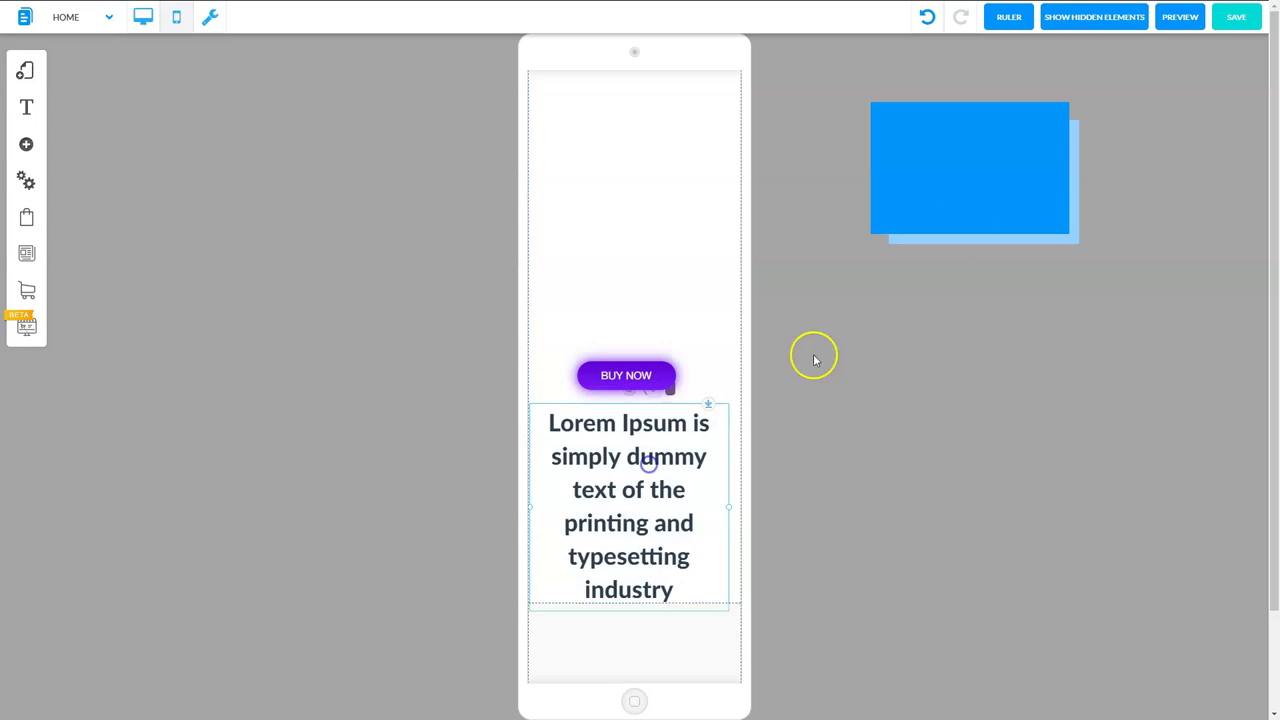
pyautogui.moveTo(1019, 147); pyautogui.dragTo(686, 183)
pyautogui.moveTo(630, 375); pyautogui.dragTo(648, 330)
pyautogui.moveTo(634, 443); pyautogui.dragTo(645, 412)
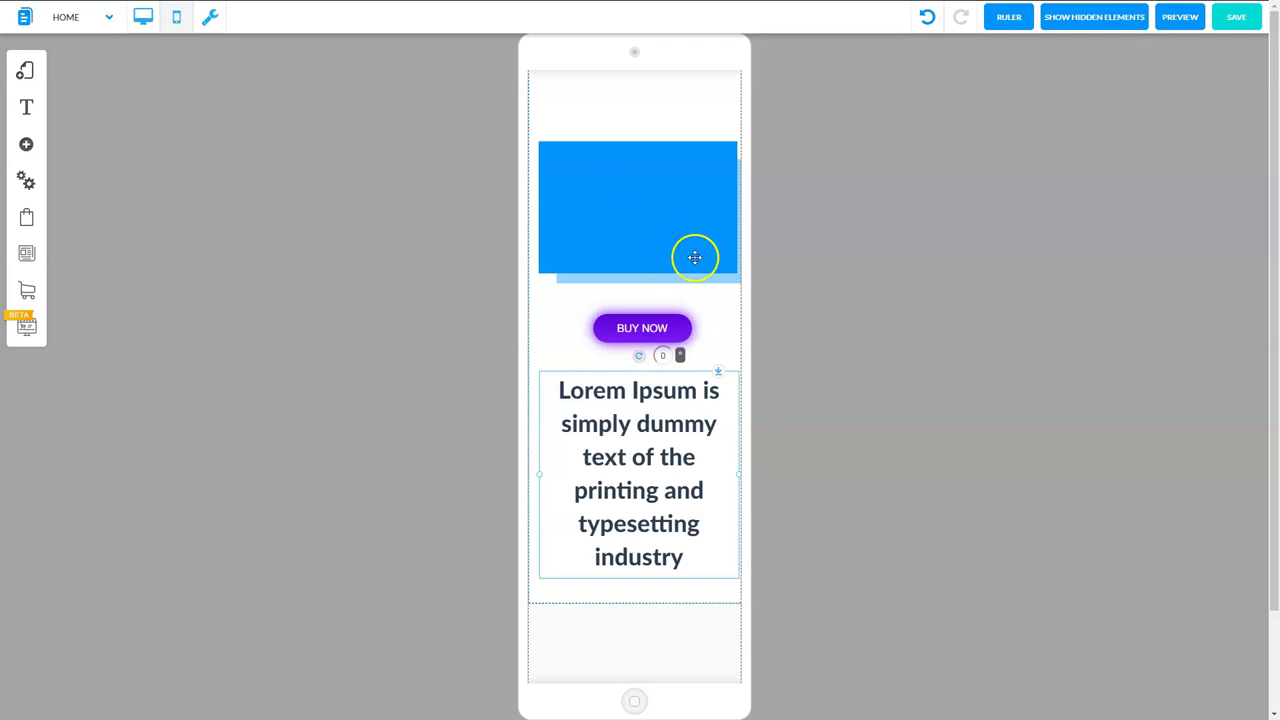
# - In the desktop view, move the heading slightly up so it sits fully inside the banner, and keep it selected
pyautogui.click(143, 16)
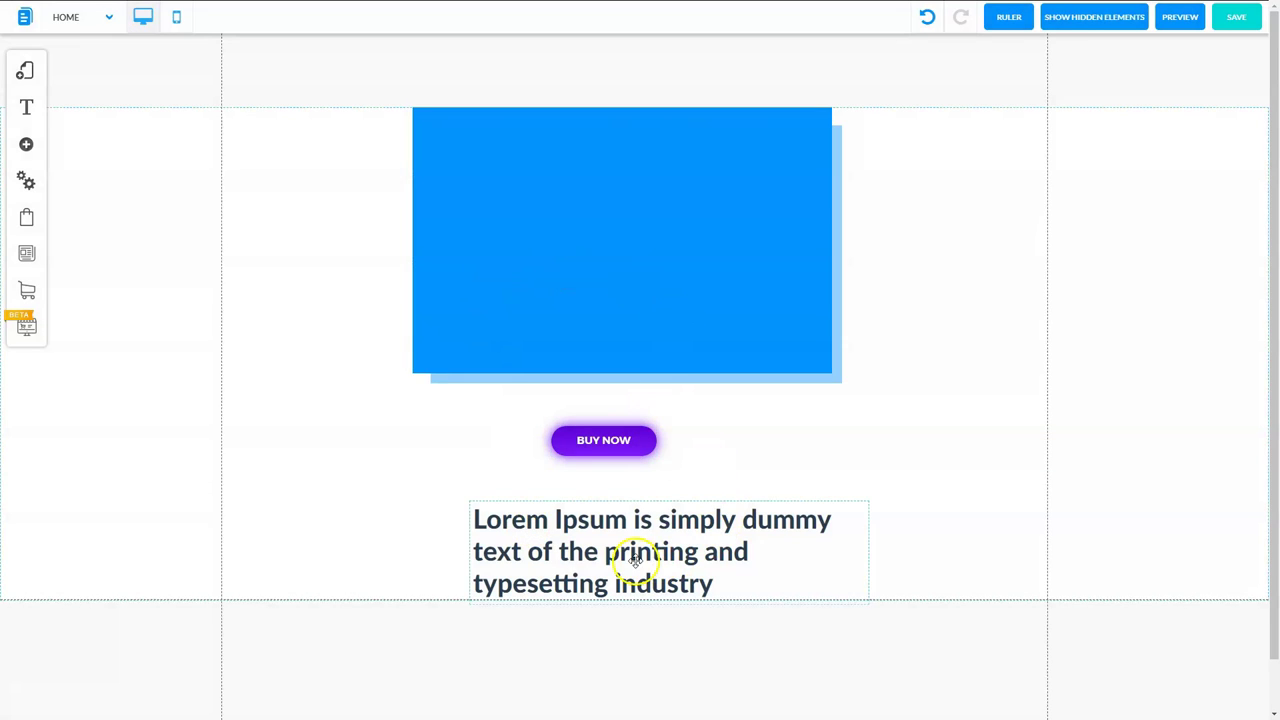
pyautogui.moveTo(631, 561); pyautogui.dragTo(629, 547)
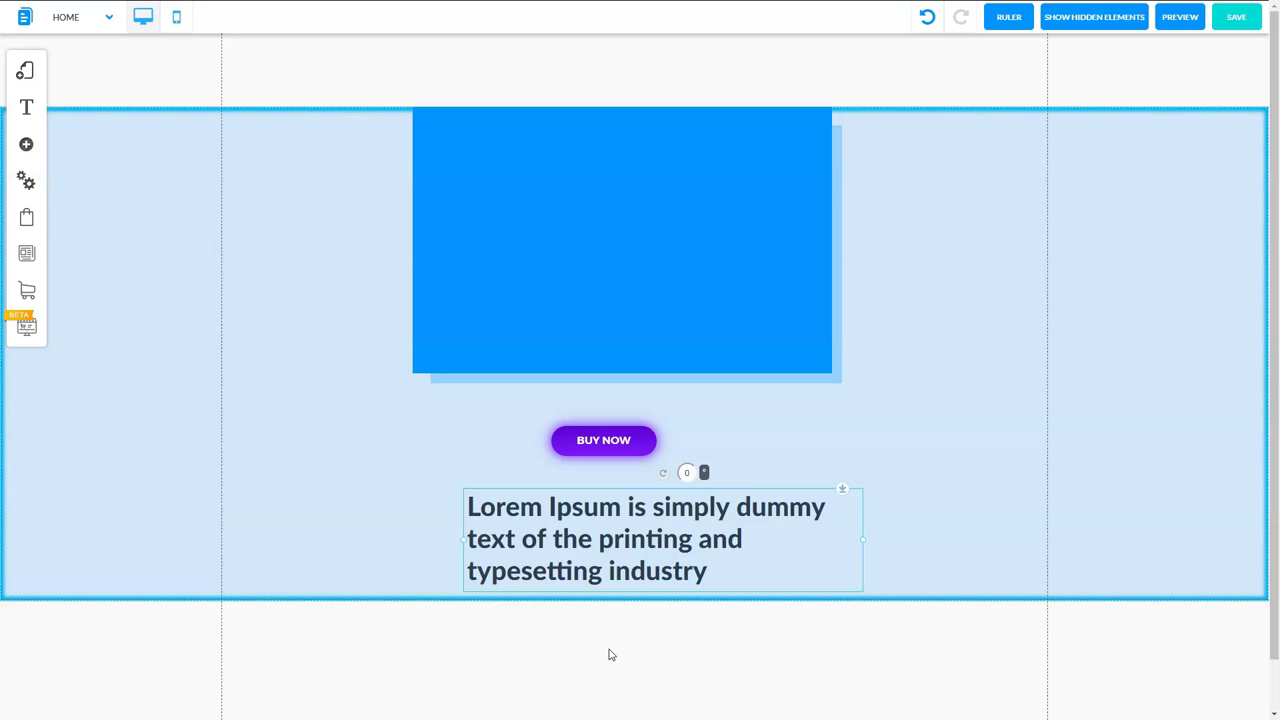
pyautogui.click(635, 550)
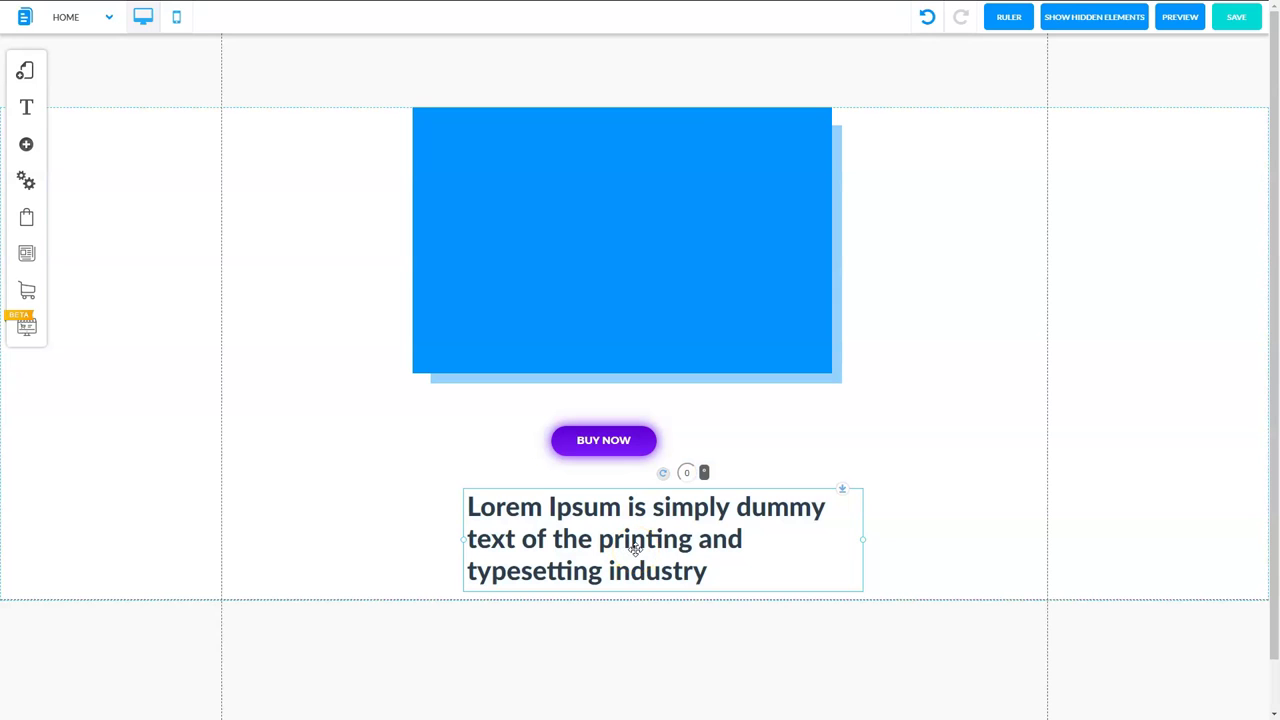